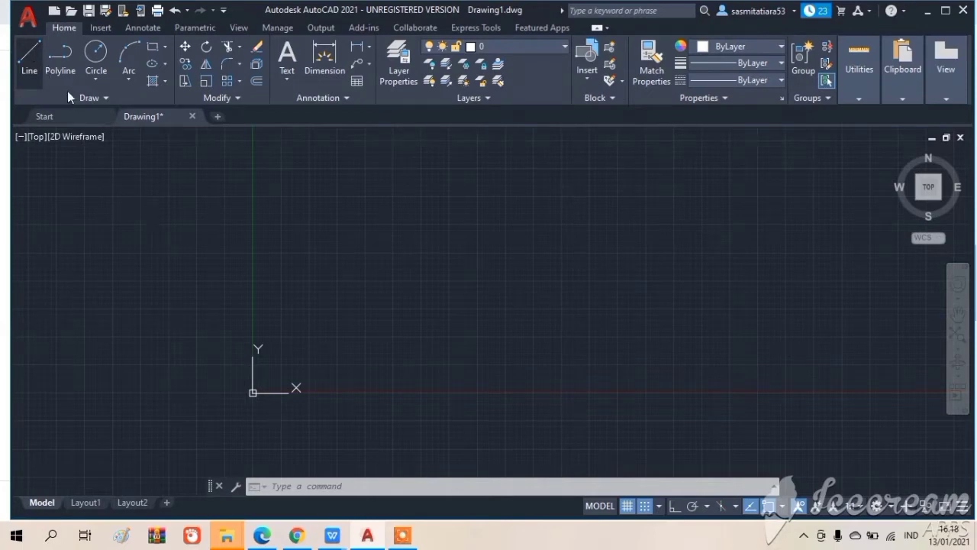
Start a line at absolute point 20,20 and draw its first segment 30 units long at 0° using relative polar coordinates
left_click(31, 57)
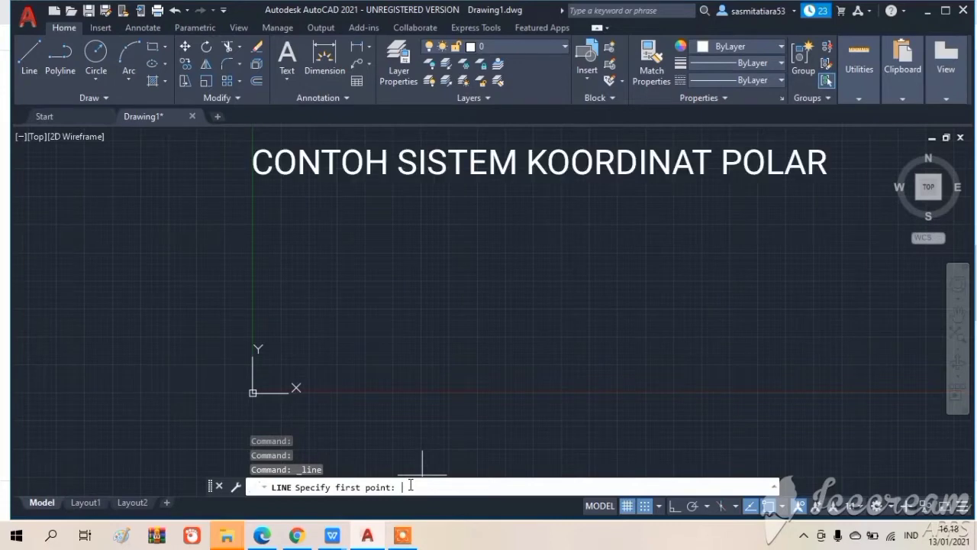
type("20,20")
key("Return")
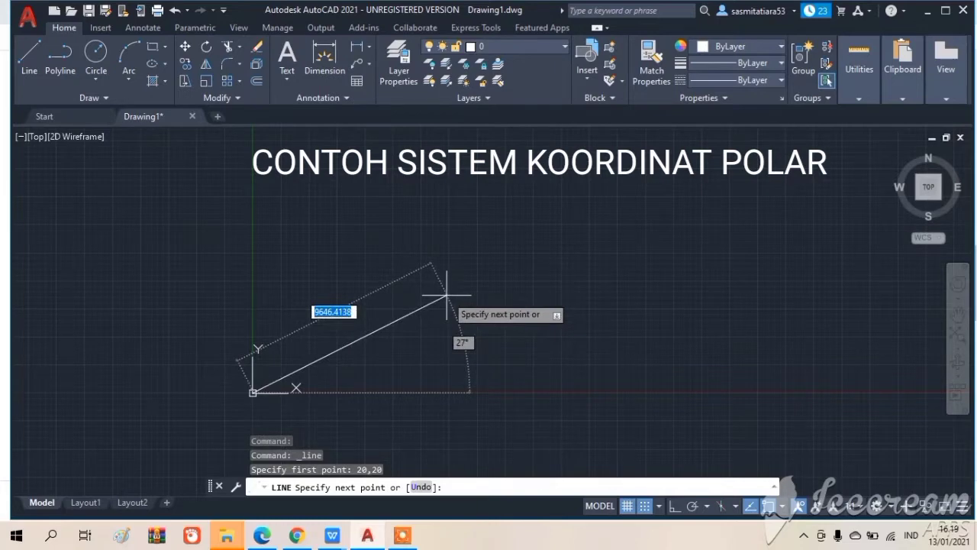
scroll(447, 295, "up", 1)
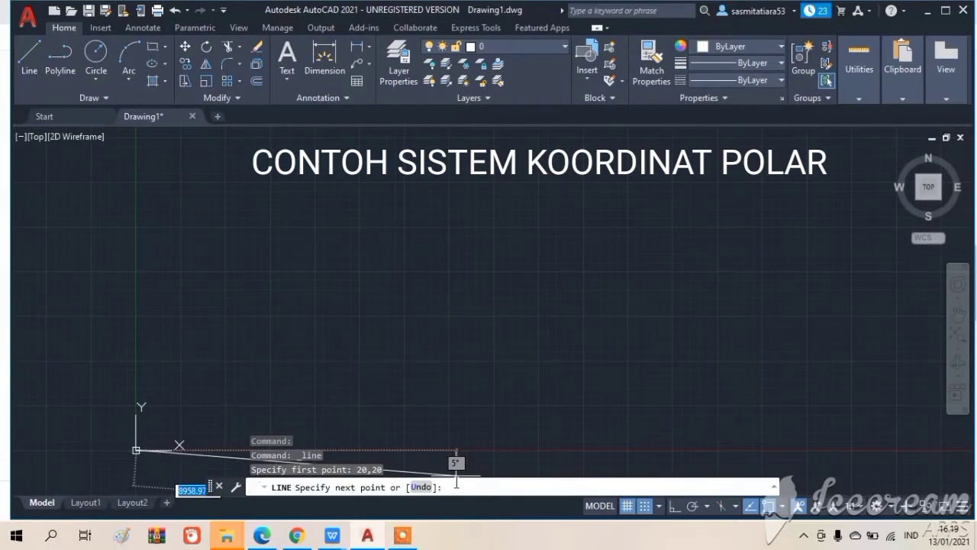
type("@")
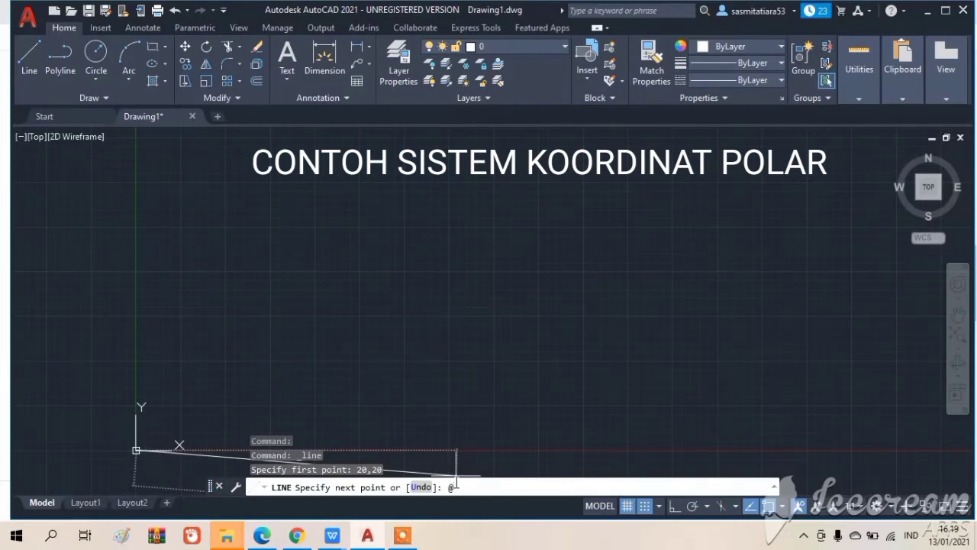
type("30<0")
key("Return")
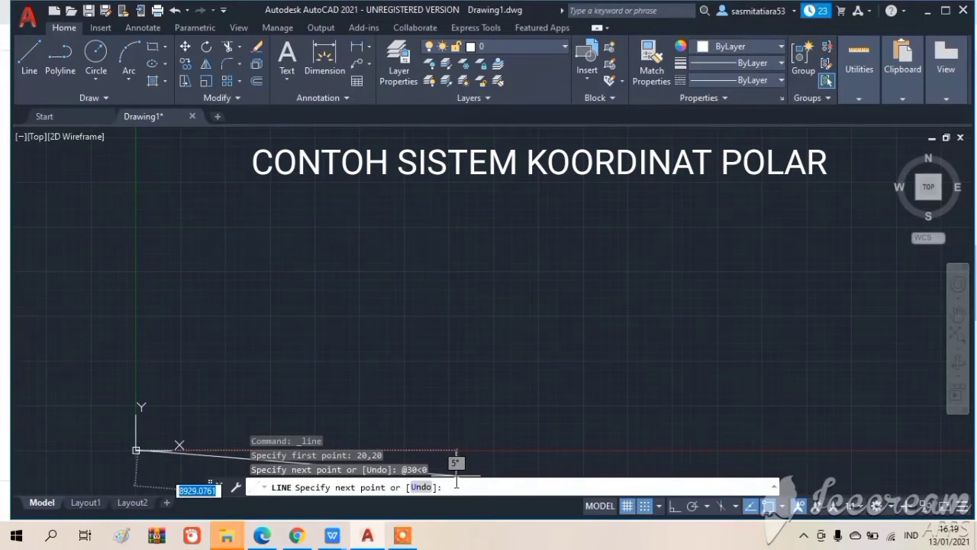
type("@25<")
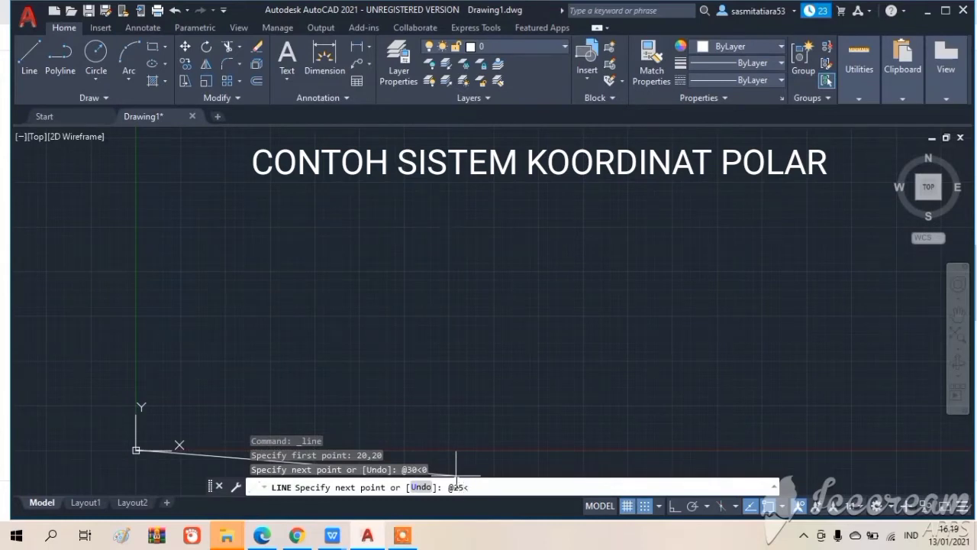
type("30")
key("Return")
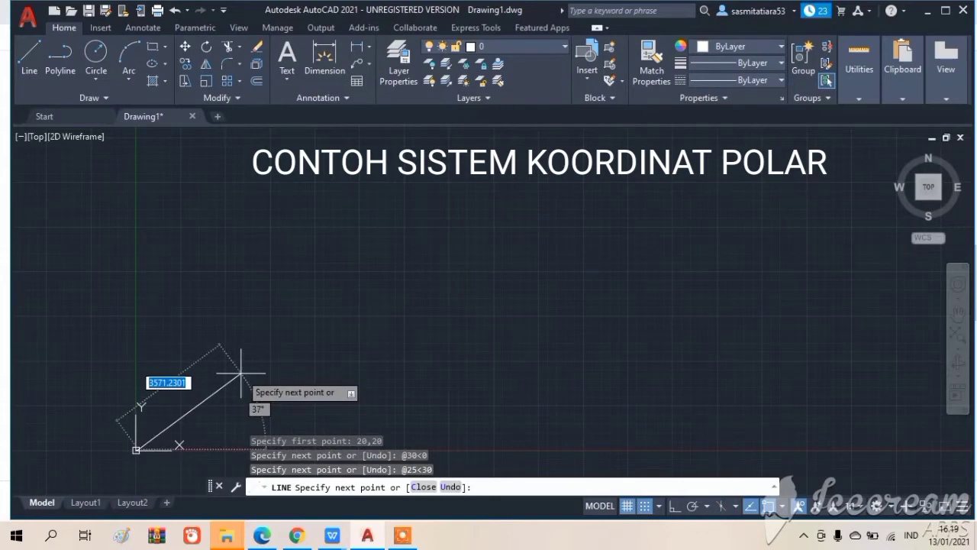
scroll(274, 366, "up", 2)
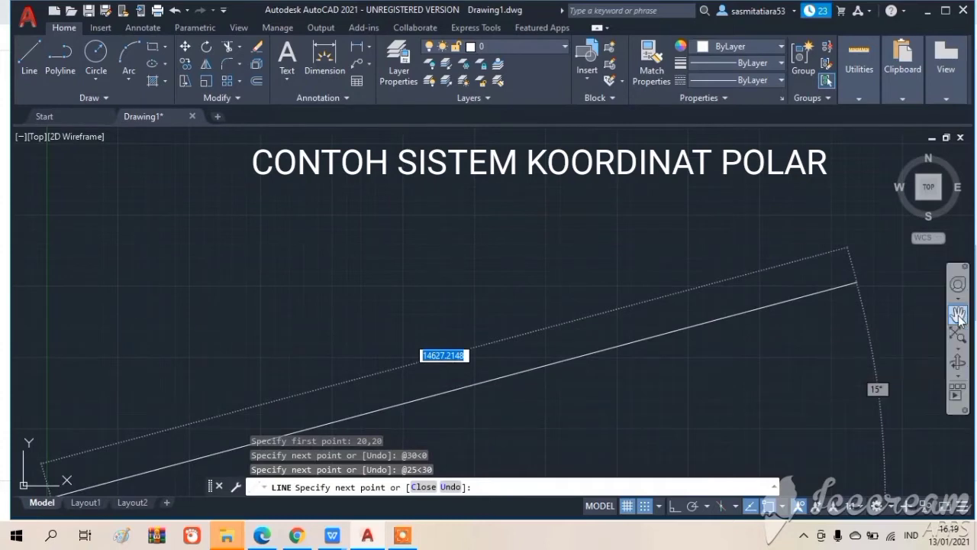
left_click(958, 315)
left_click_drag(705, 349, 849, 241)
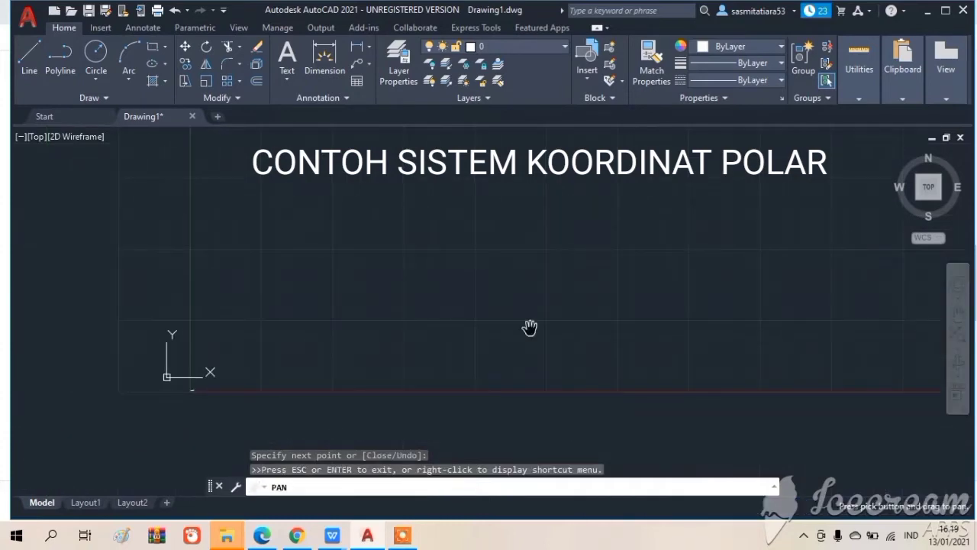
left_click_drag(338, 367, 420, 340)
scroll(420, 340, "up", 4)
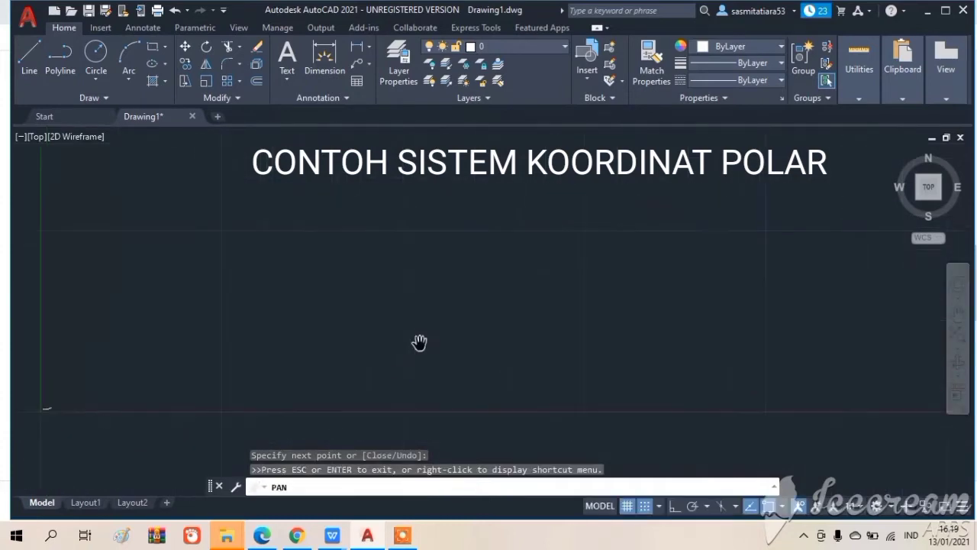
scroll(139, 414, "up", 3)
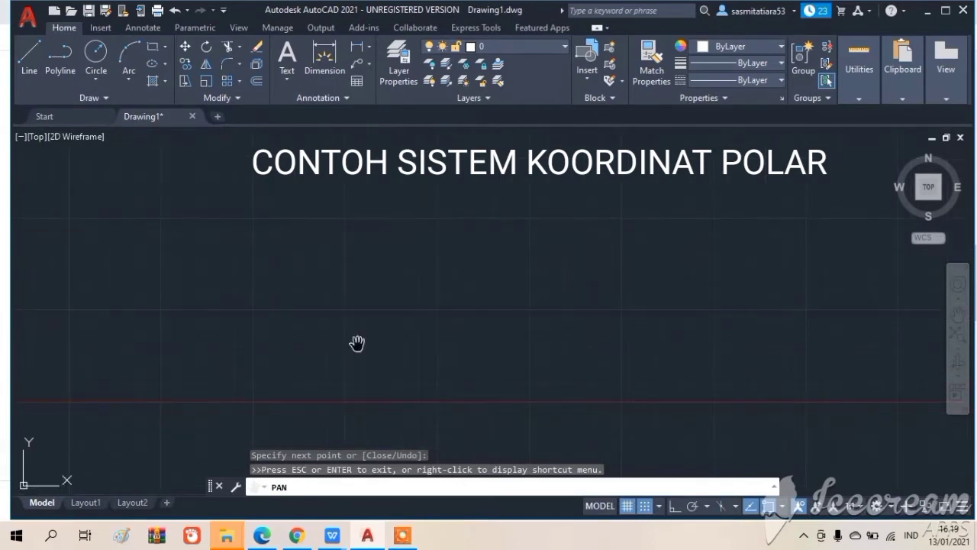
mouse_move(236, 364)
left_mouse_down()
mouse_move(322, 351)
mouse_move(585, 279)
left_mouse_up()
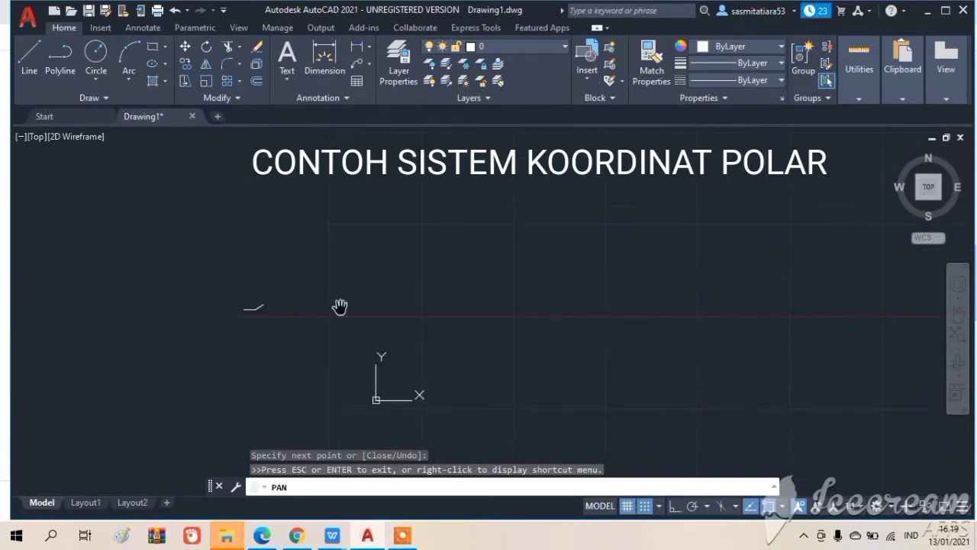
scroll(339, 306, "up", 4)
left_click_drag(229, 310, 414, 294)
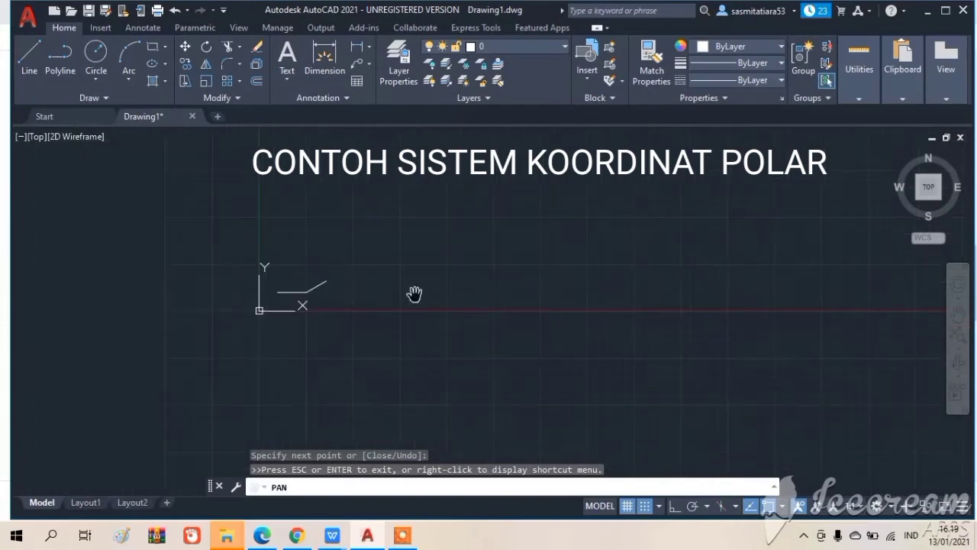
scroll(414, 293, "up", 4)
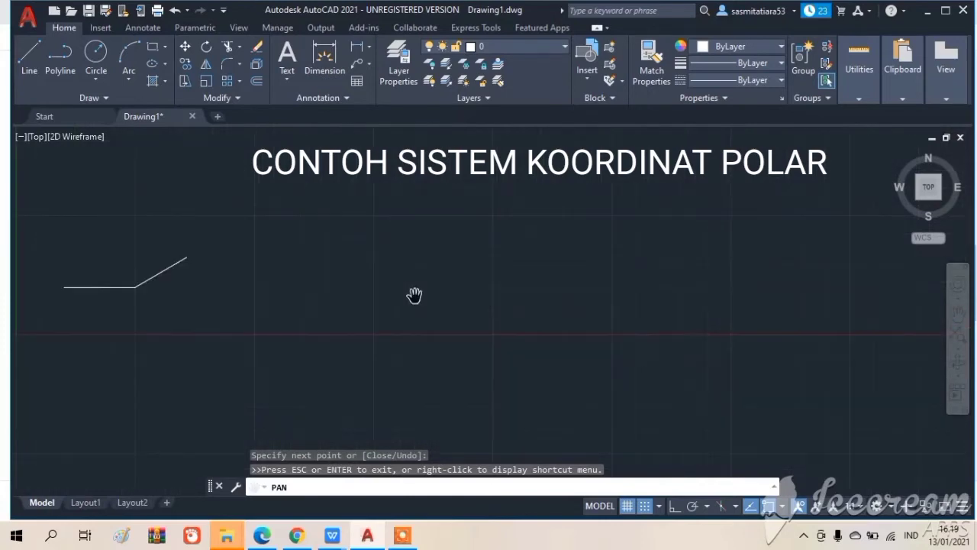
key("Escape")
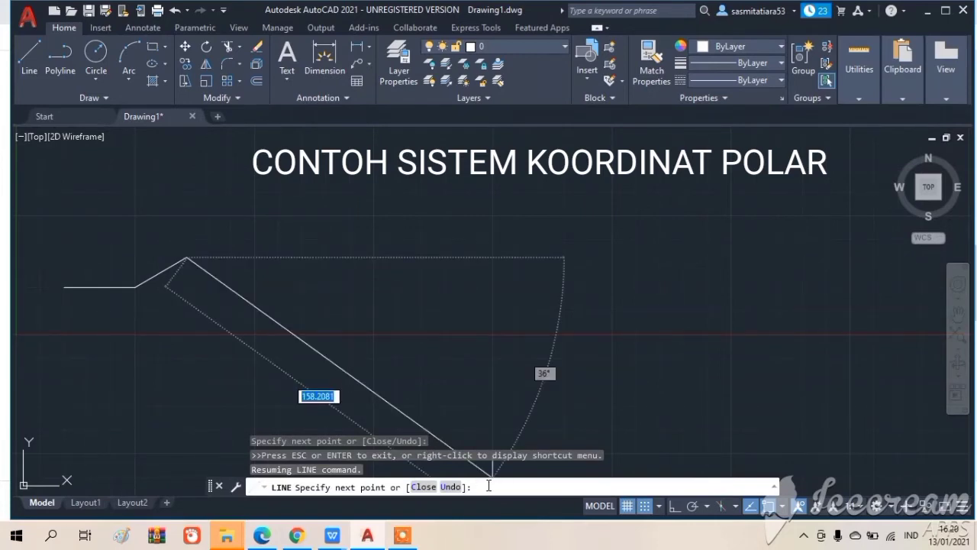
type("@")
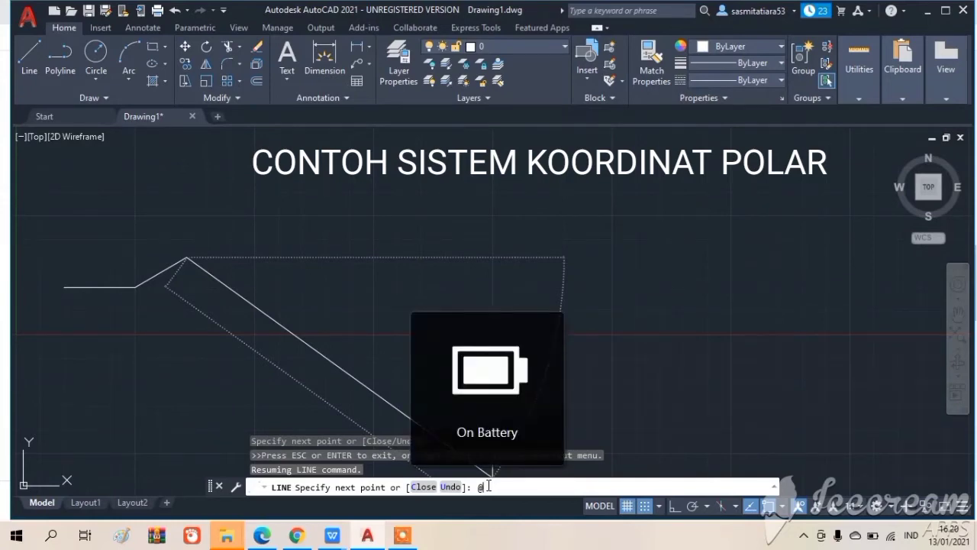
type("25")
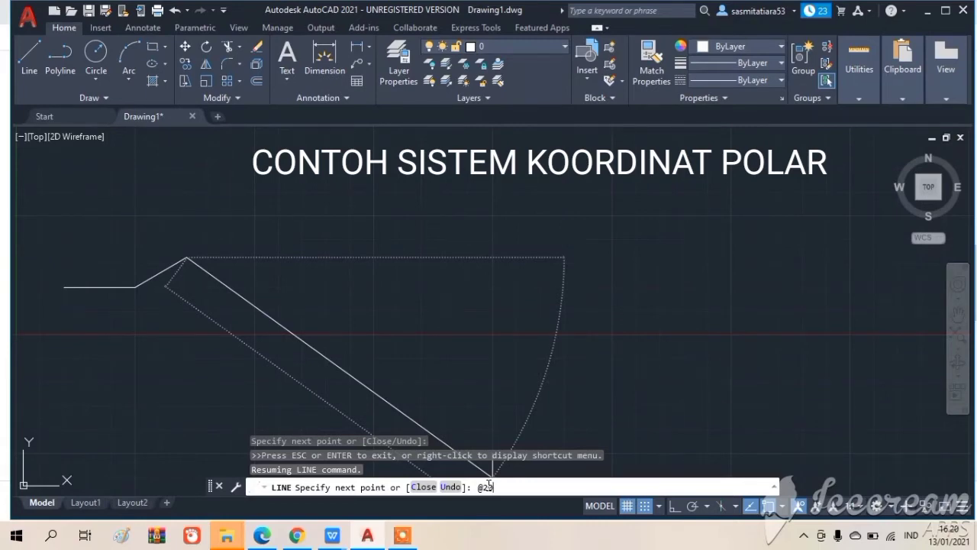
type("<0")
key("Return")
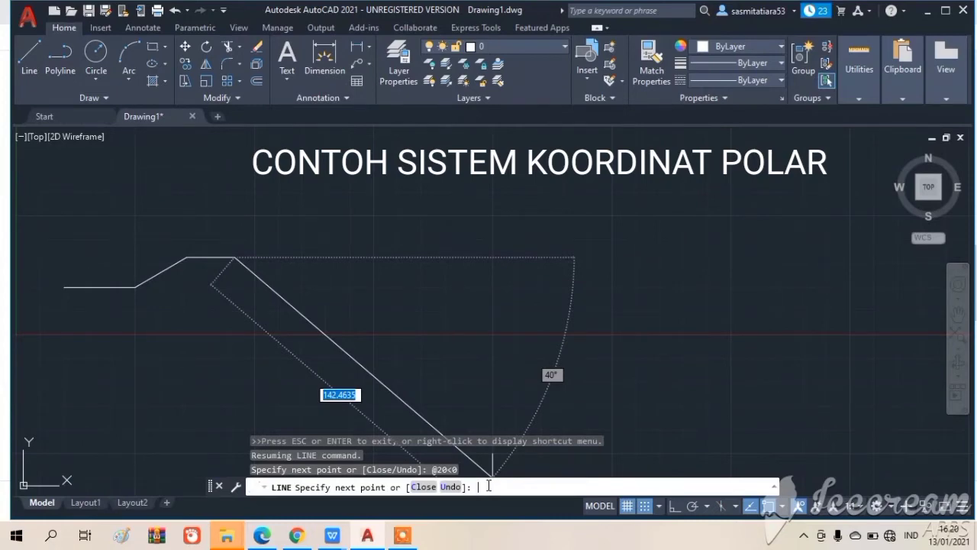
type("@")
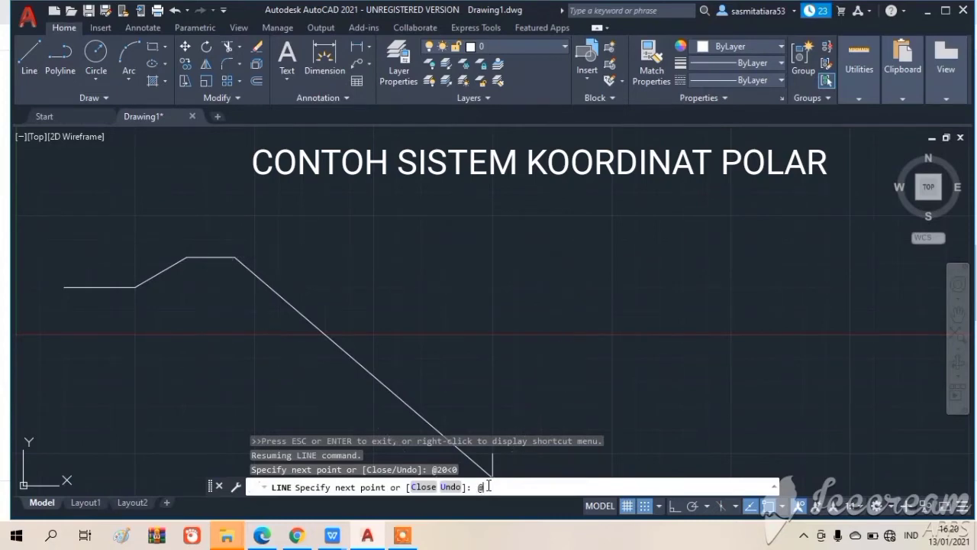
type("35")
type("<(")
key("BackSpace")
type("90")
key("Return")
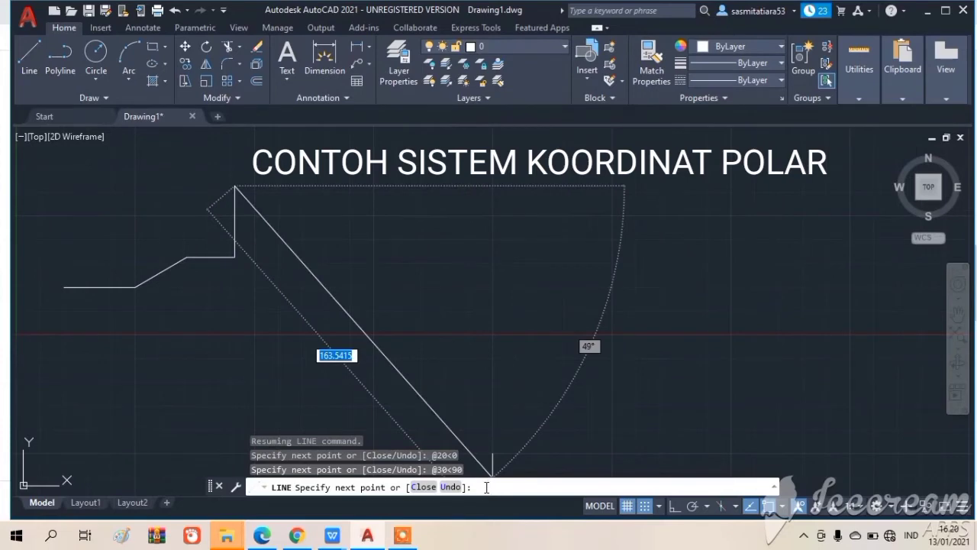
type("@")
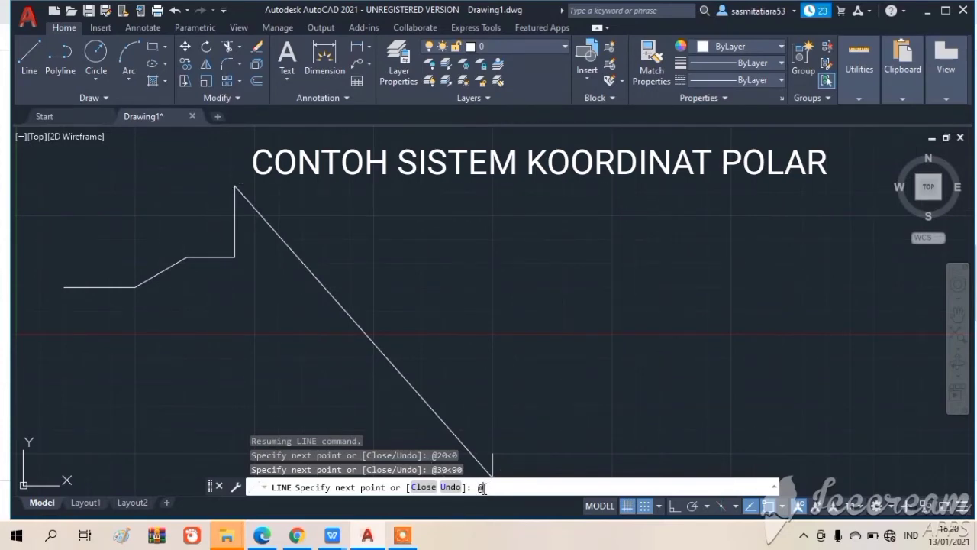
type("20<")
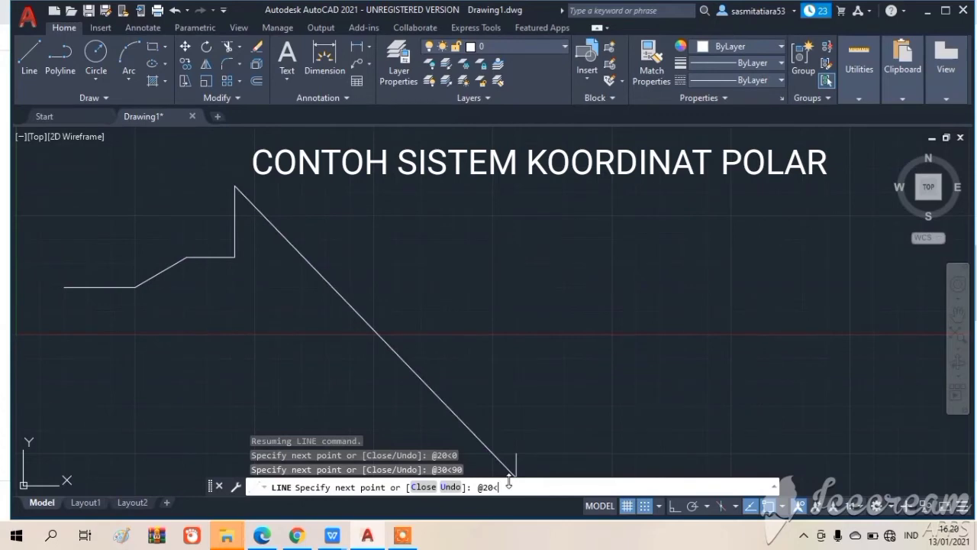
type("180")
key("Return")
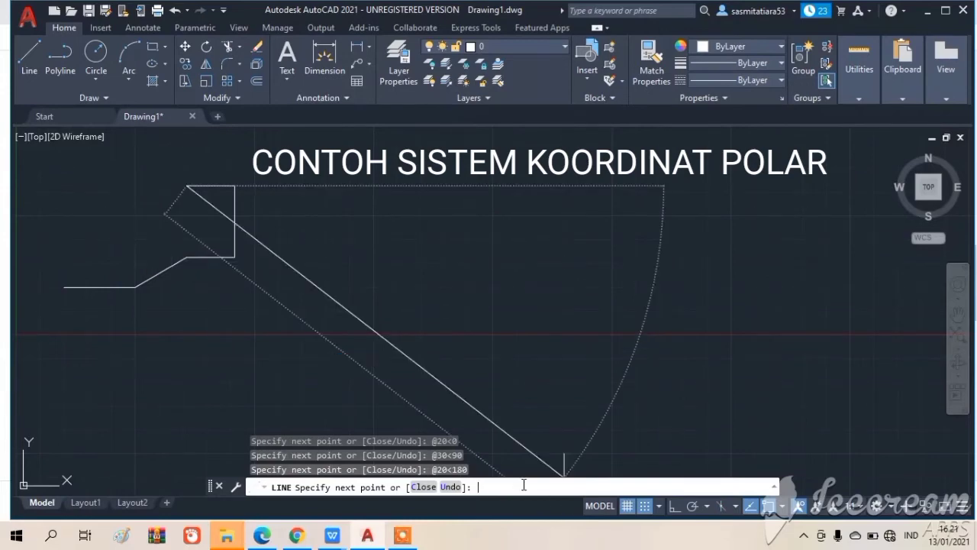
key("ctrl")
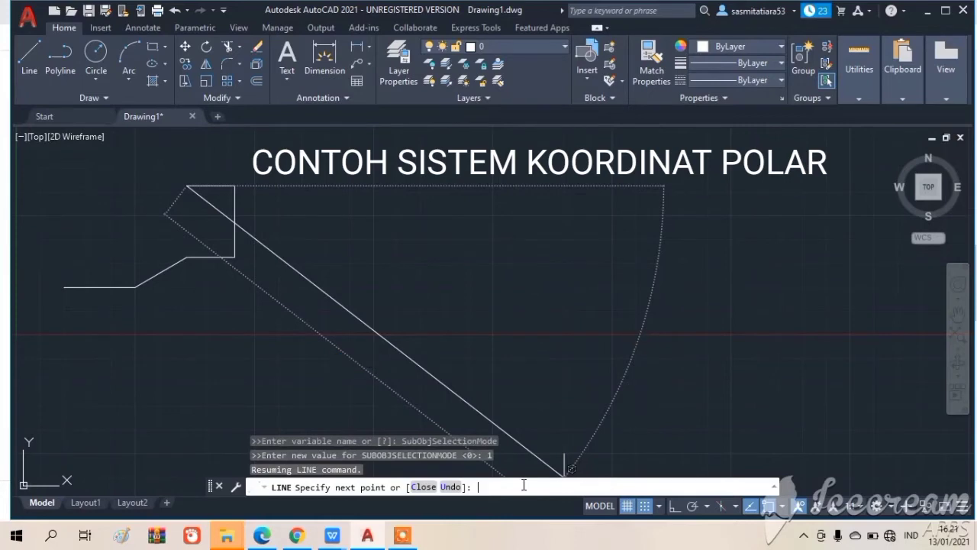
key("Escape")
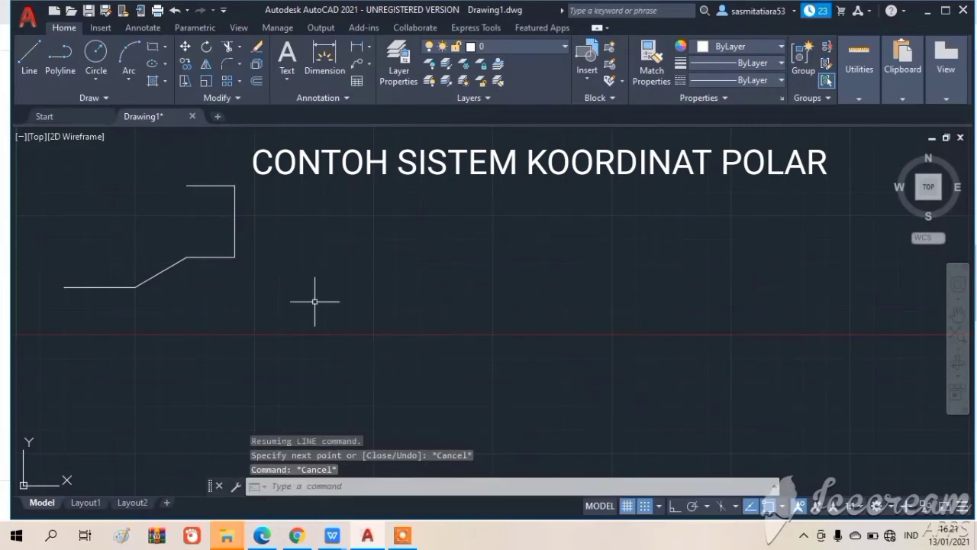
key("Escape")
key("Escape")
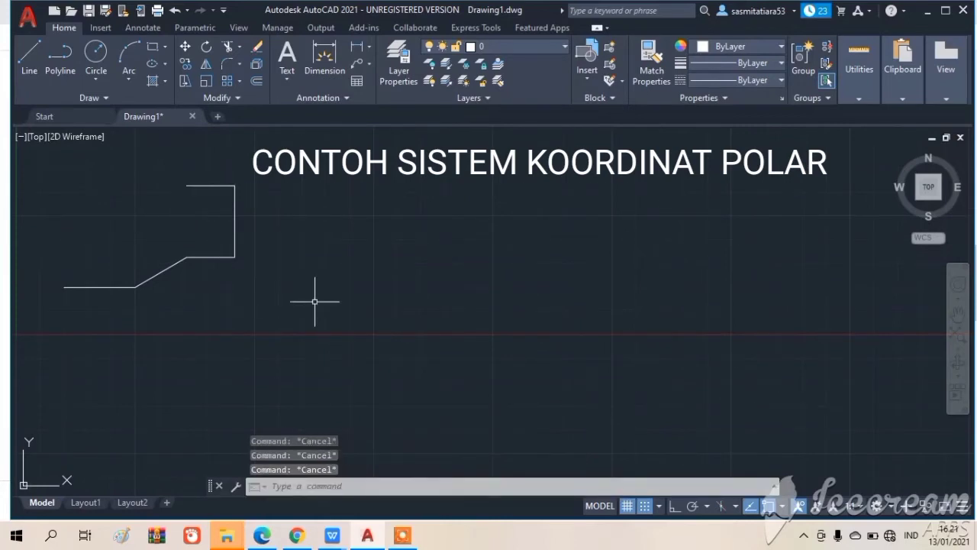
Turn grid snap off and close the outline with a line from the upper segment's free endpoint to the starting point
left_click(29, 67)
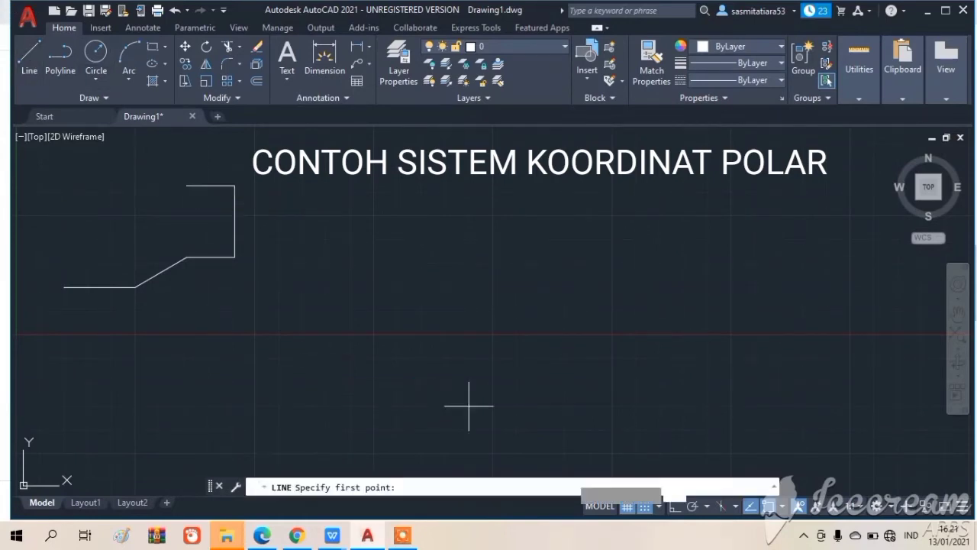
left_click(646, 506)
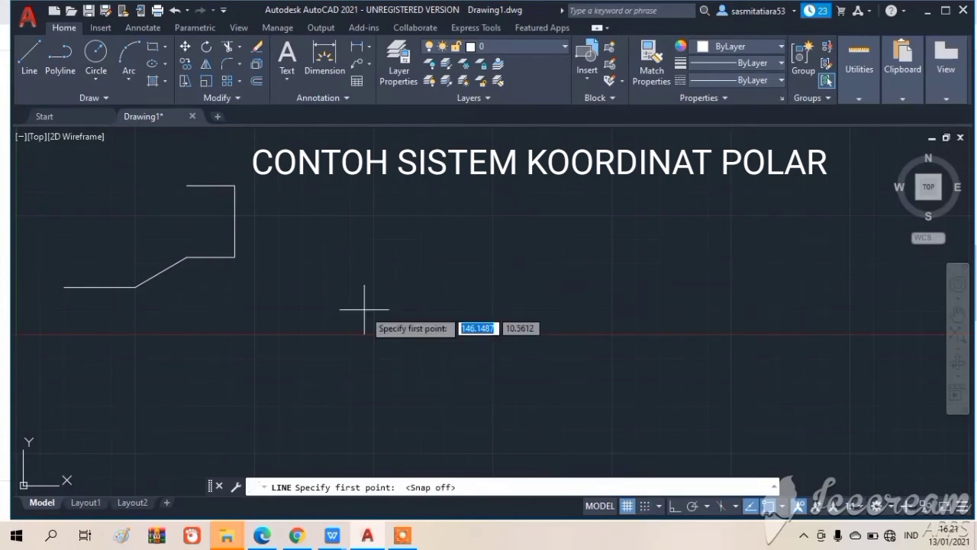
left_click(187, 185)
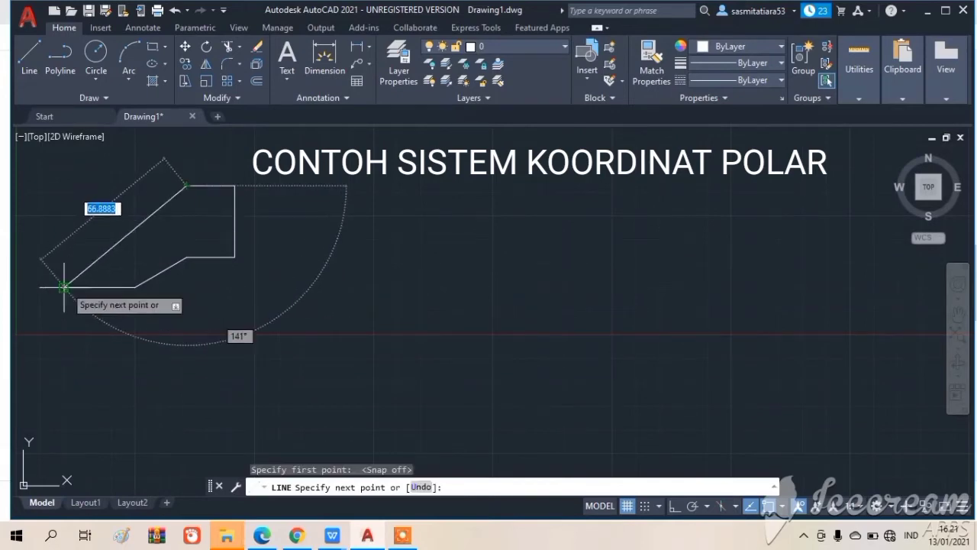
left_click(64, 287)
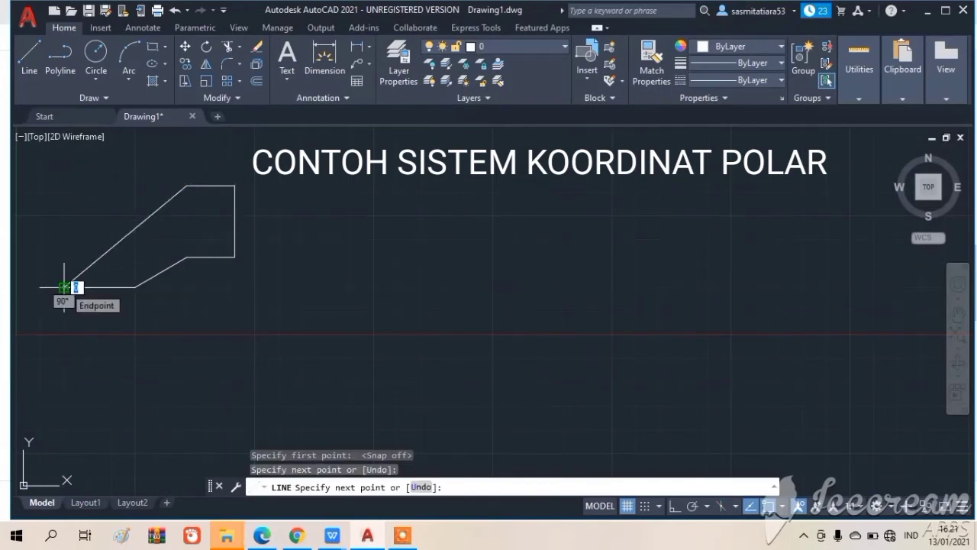
key("Escape")
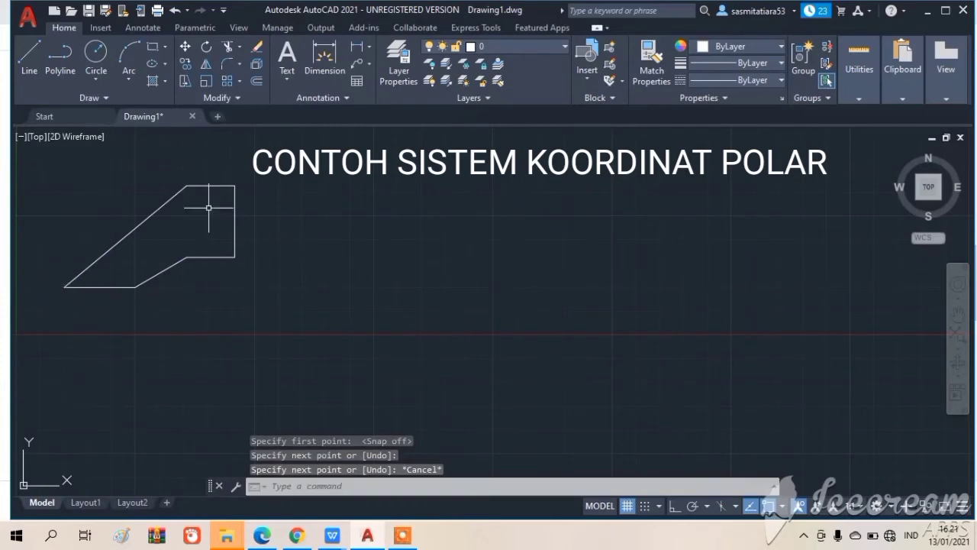
left_click(318, 482)
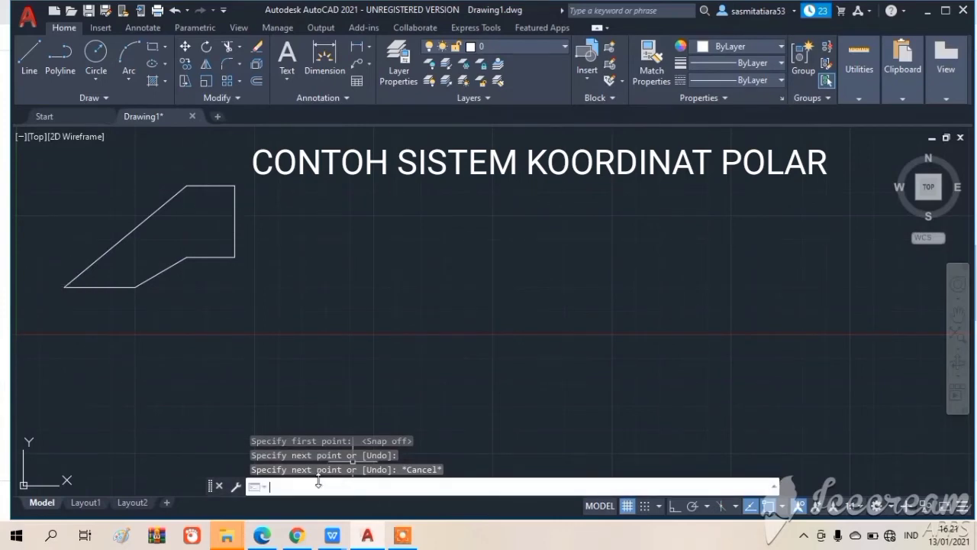
left_click(22, 52)
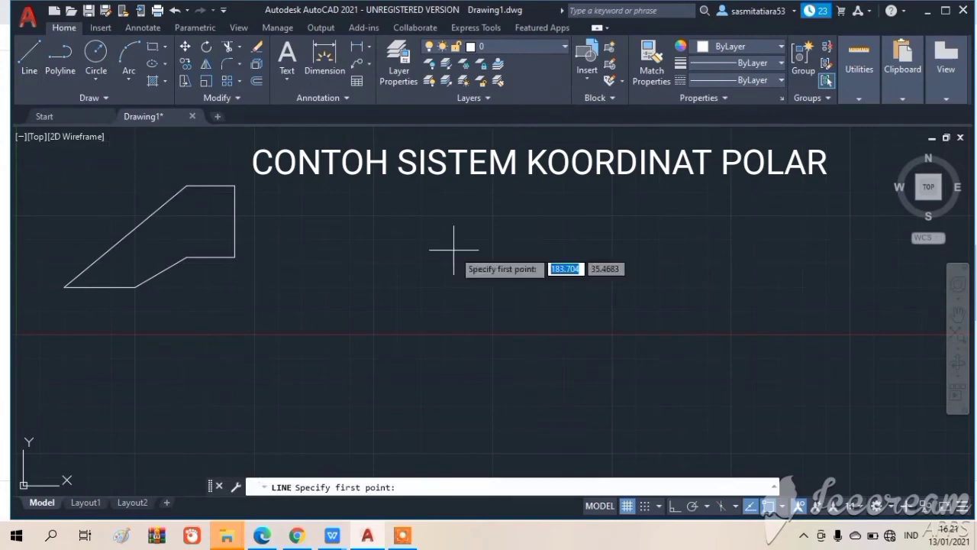
left_click(388, 271)
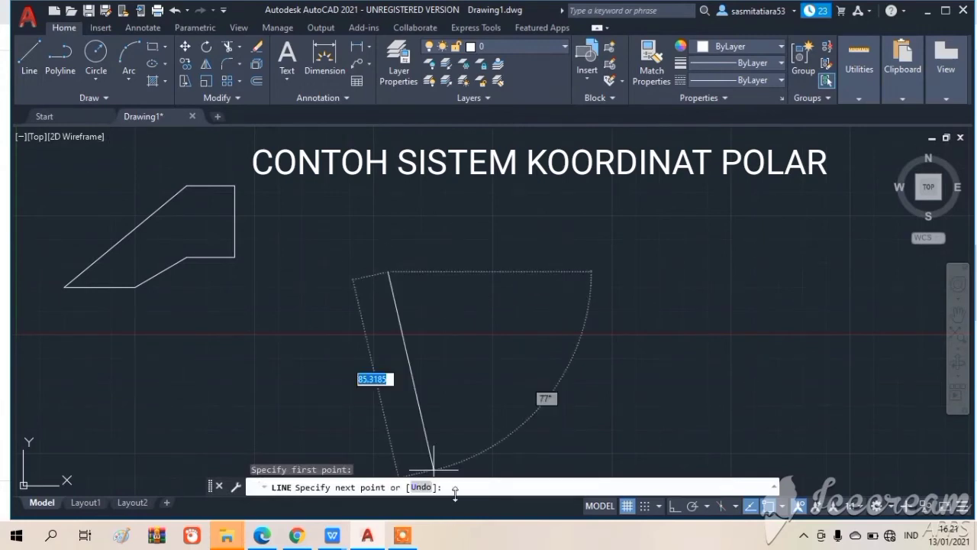
type("@")
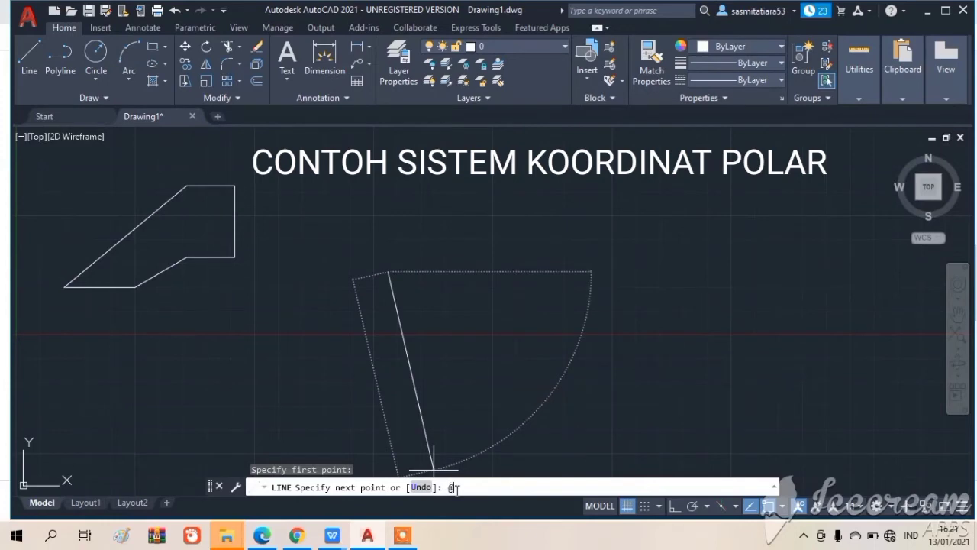
type("10<45")
key("Return")
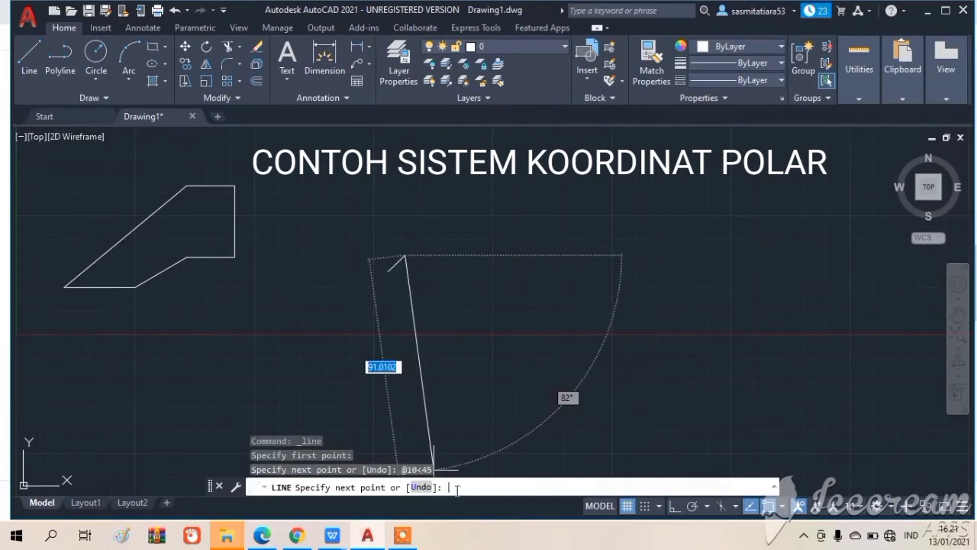
key("Escape")
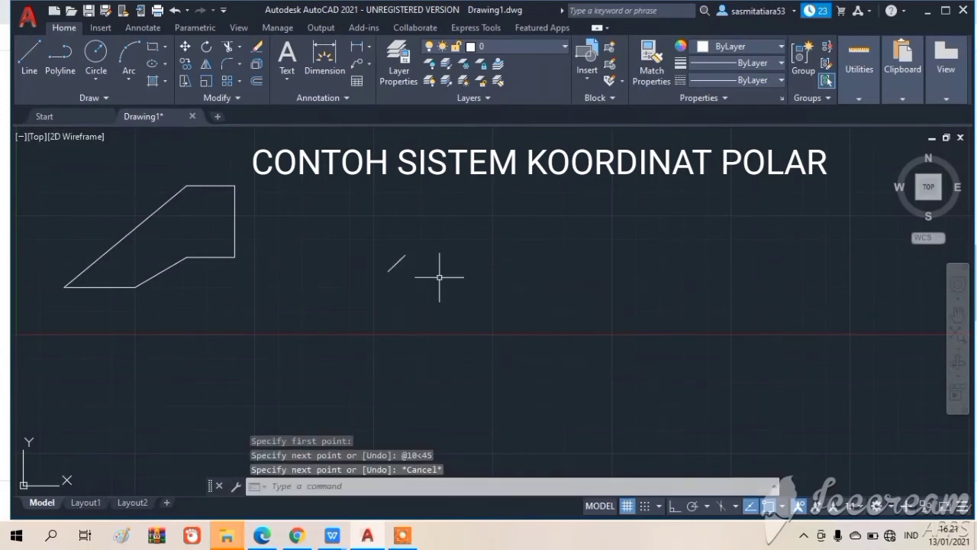
scroll(439, 277, "up", 2)
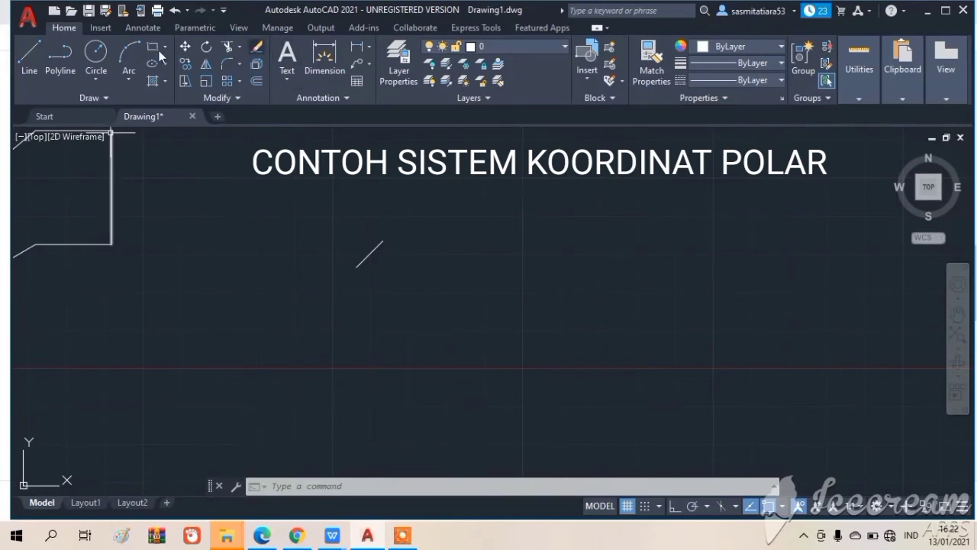
left_click(29, 58)
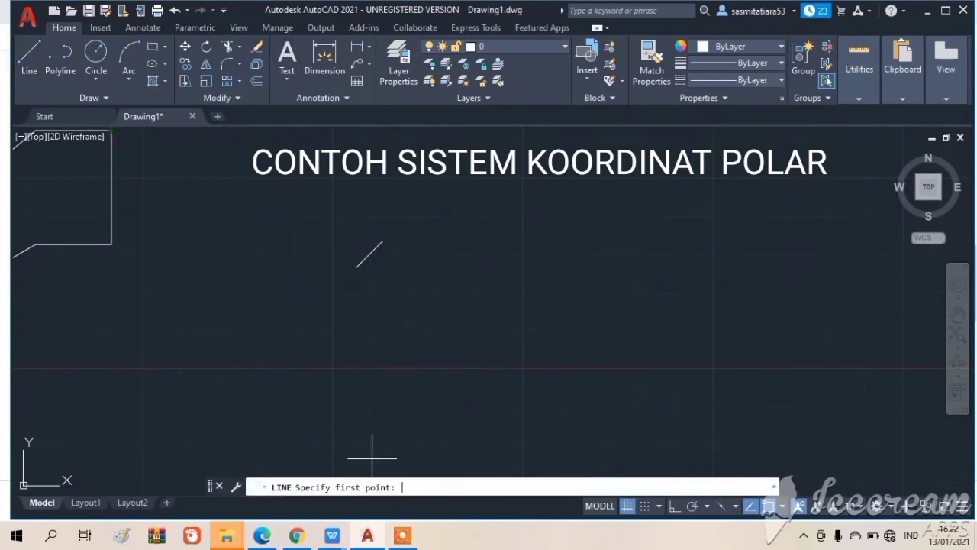
left_click(524, 255)
type("@10<")
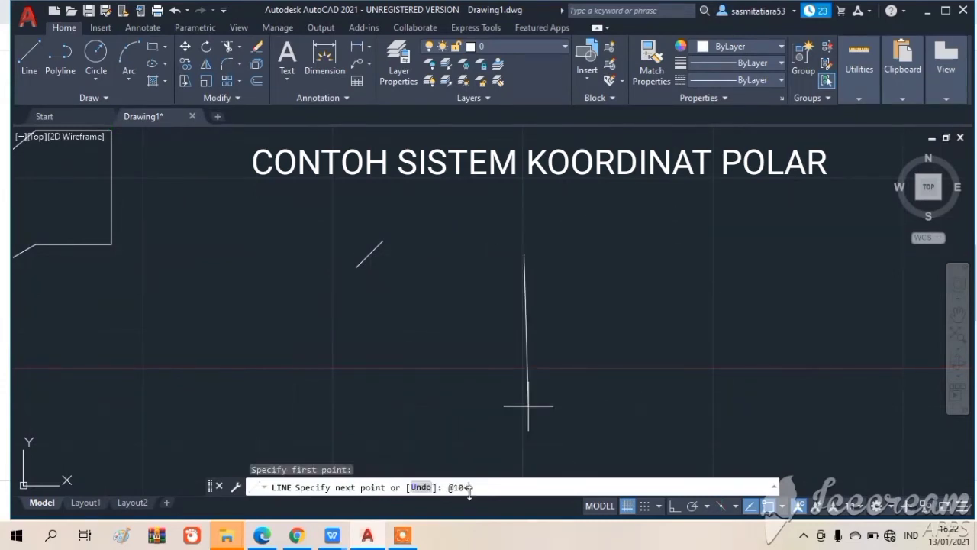
type("9")
key("Return")
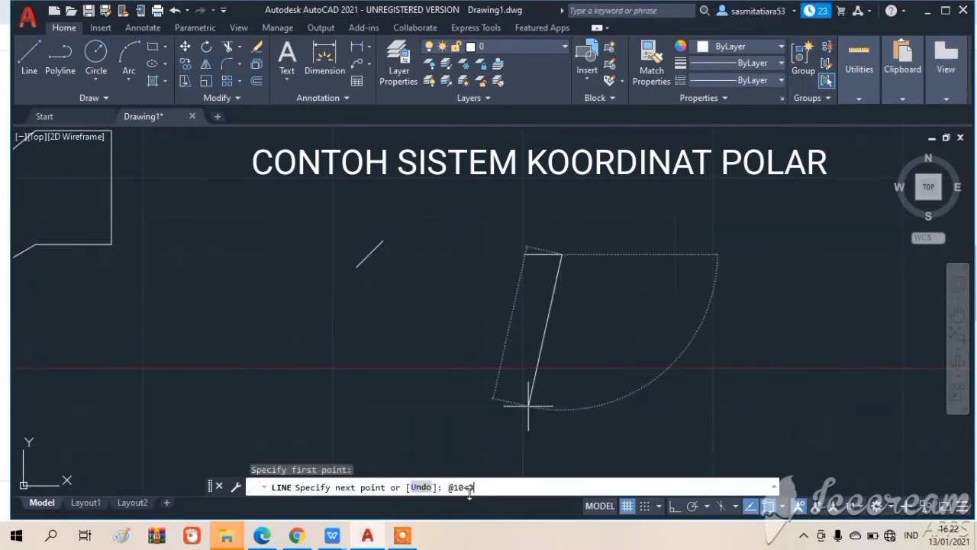
key("Return")
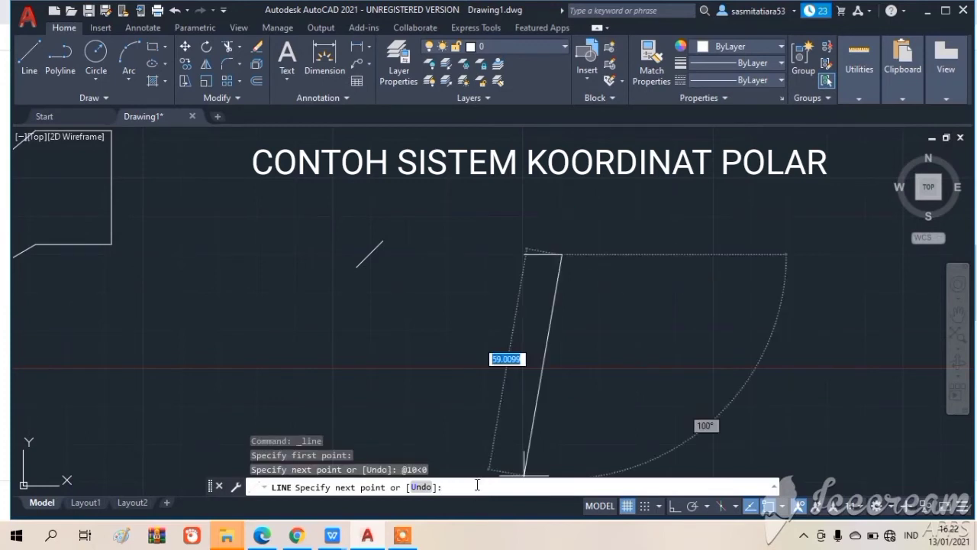
type("@")
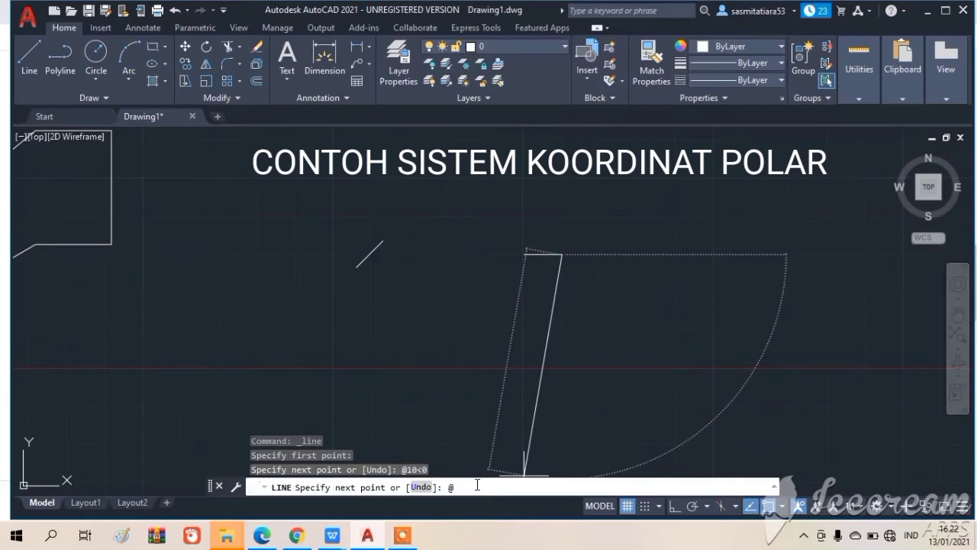
type("20<45")
key("Return")
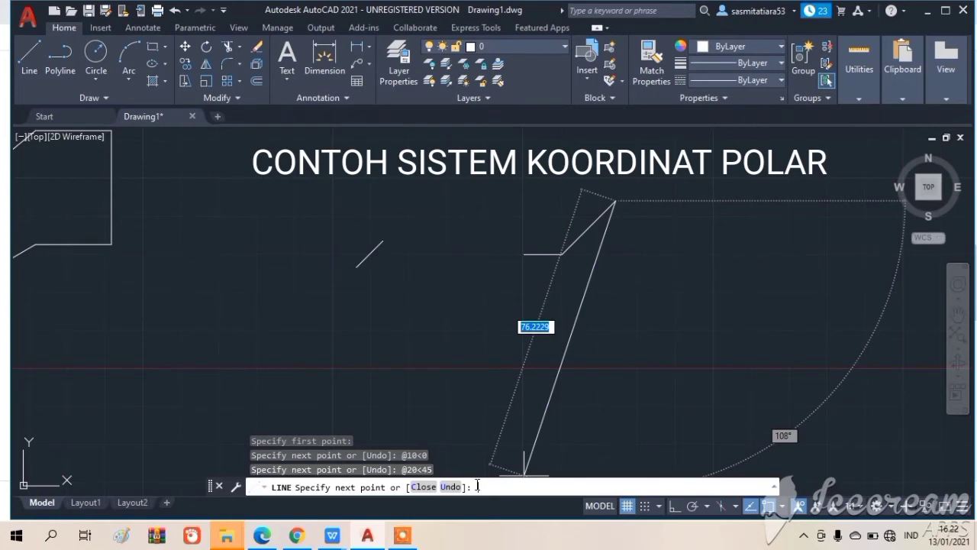
type("@20")
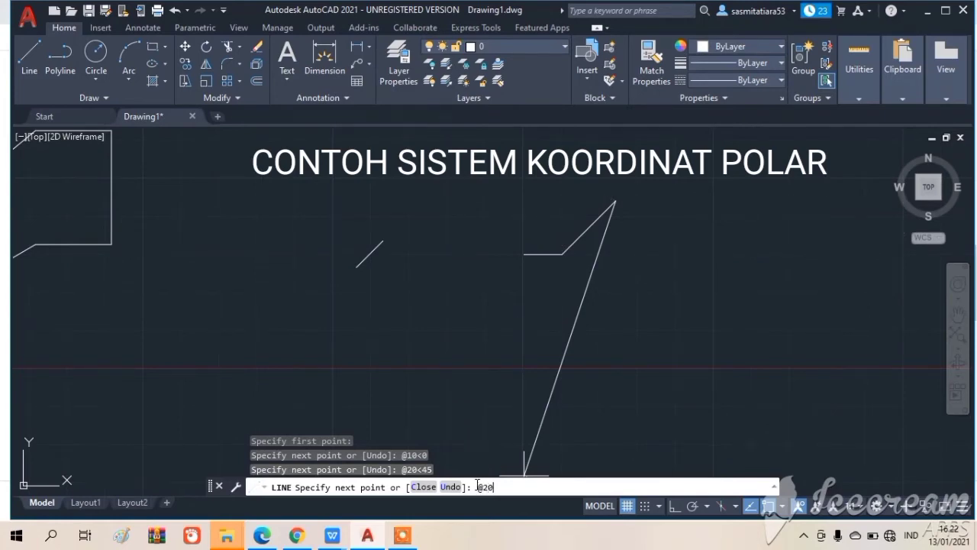
type("<180")
key("Return")
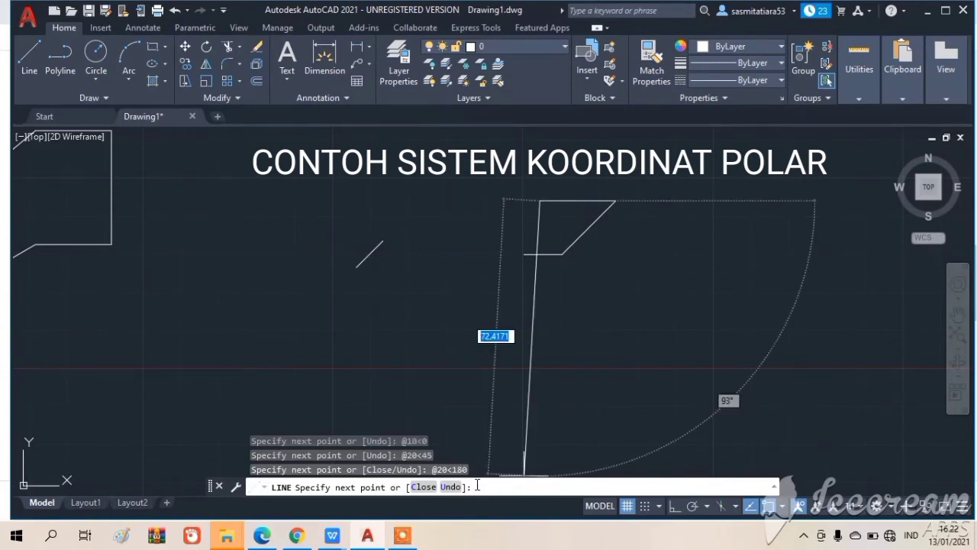
type("c")
key("Return")
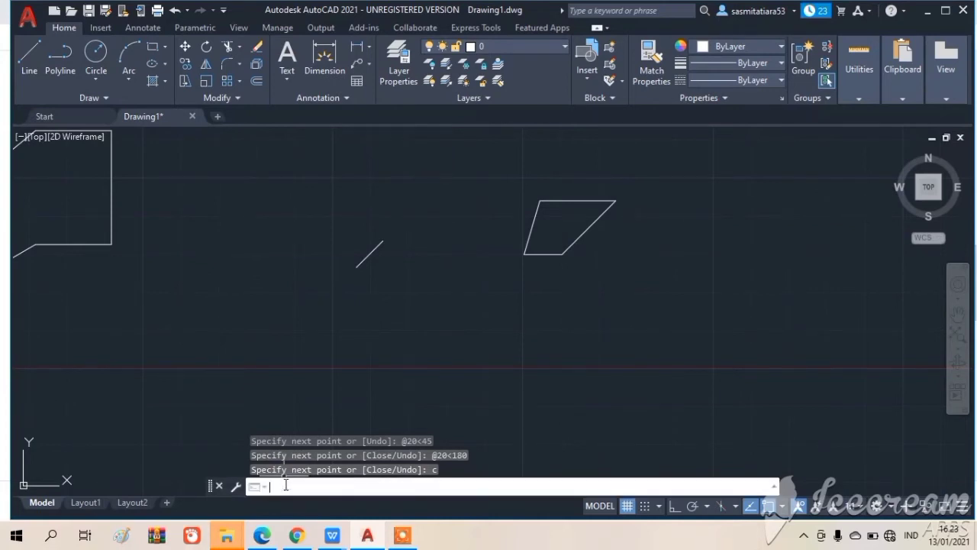
type("line")
key("Return")
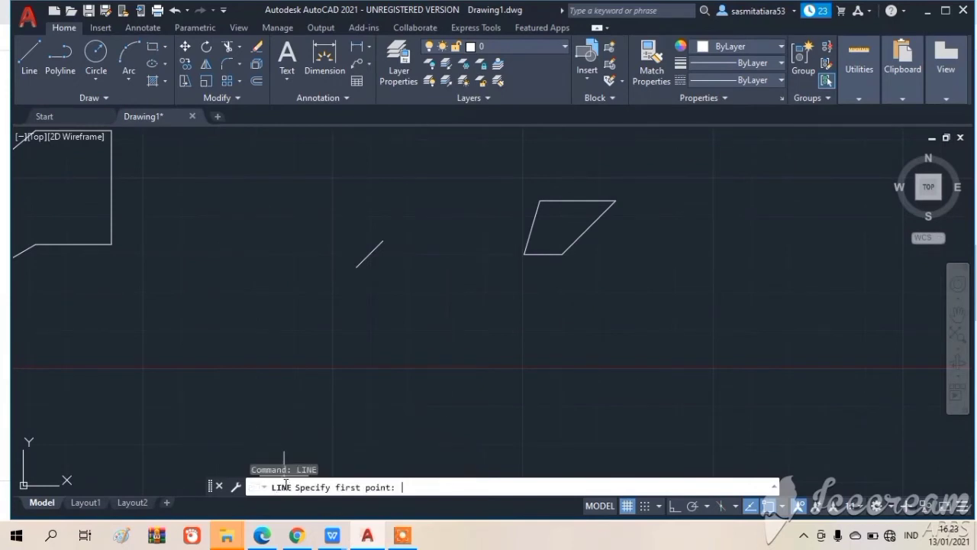
left_click(956, 314)
mouse_move(655, 236)
left_mouse_down()
mouse_move(478, 373)
mouse_move(389, 478)
left_mouse_up()
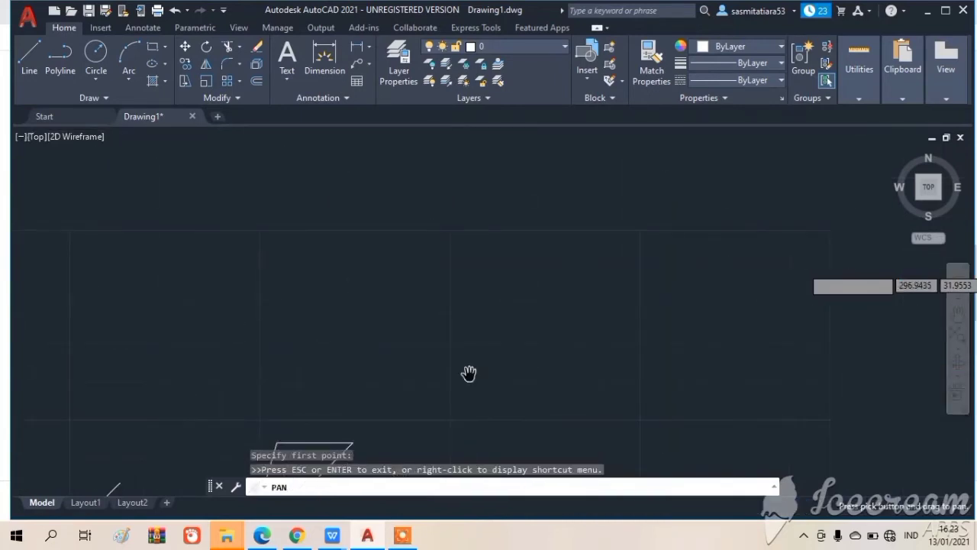
key("Escape")
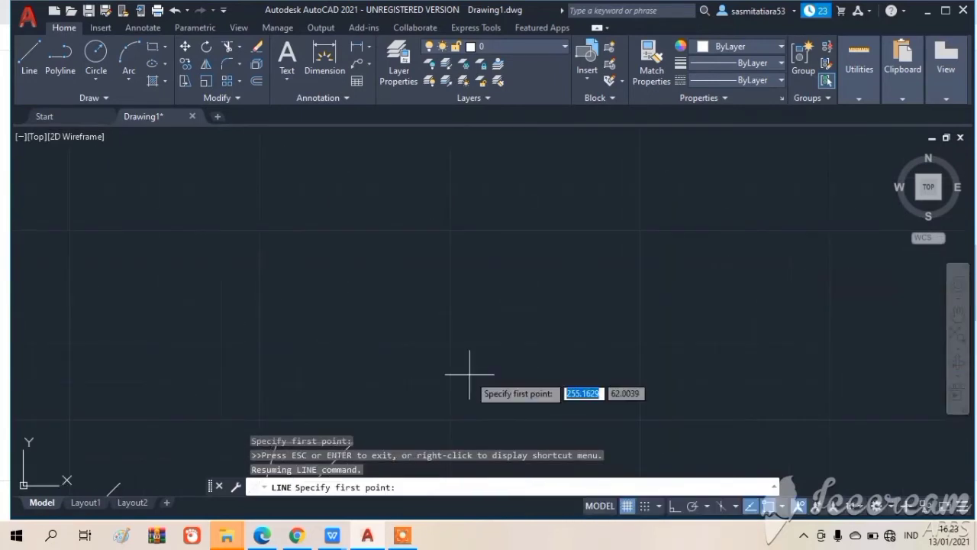
left_click(485, 304)
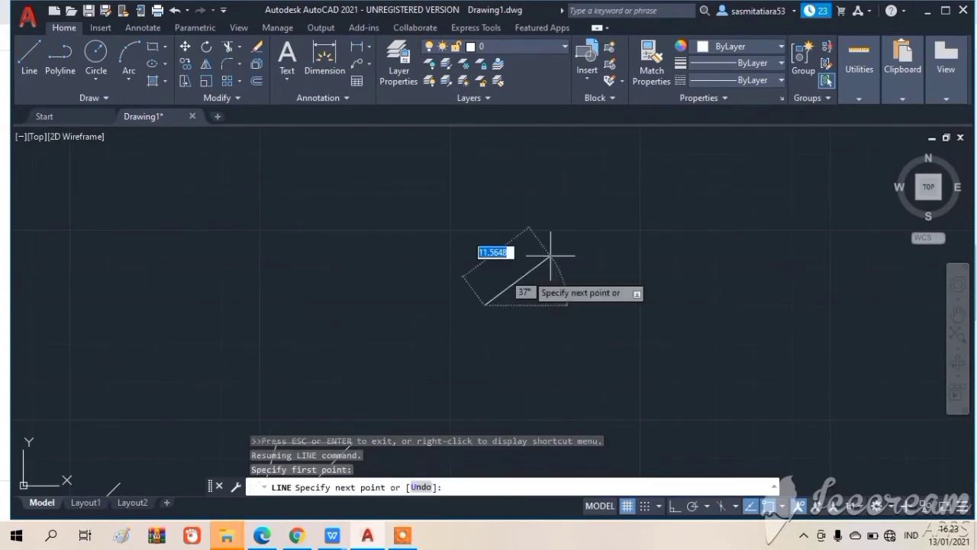
left_click(481, 489)
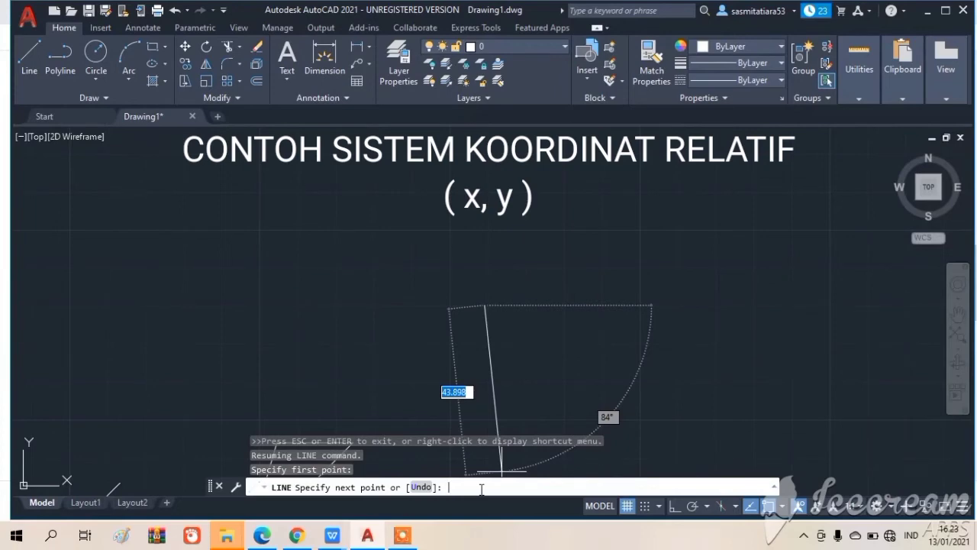
type("100")
key("BackSpace")
key("BackSpace")
key("BackSpace")
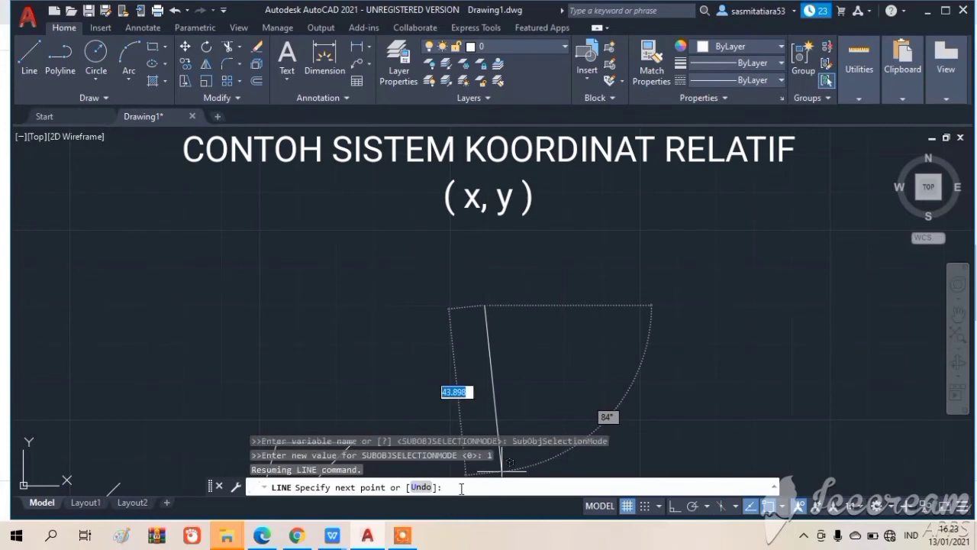
key("Escape")
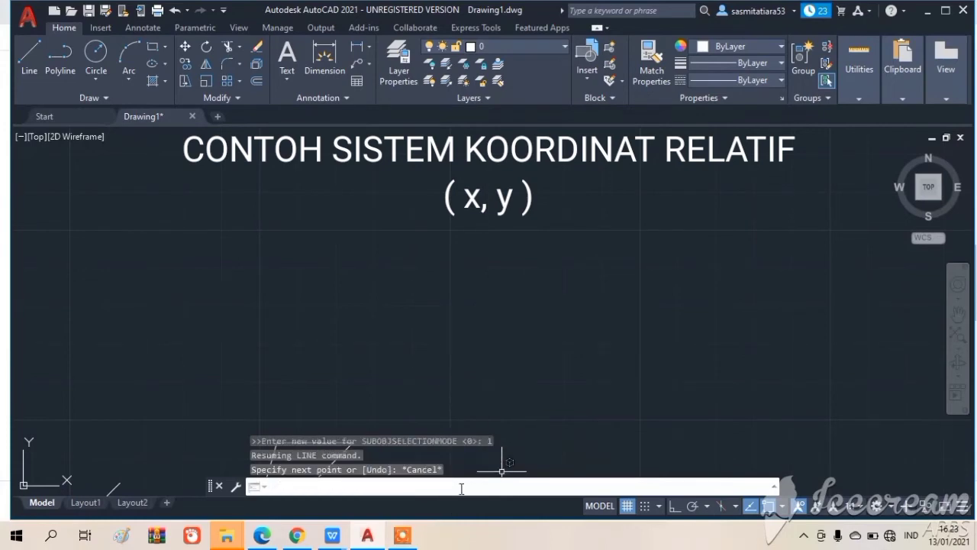
left_click(22, 65)
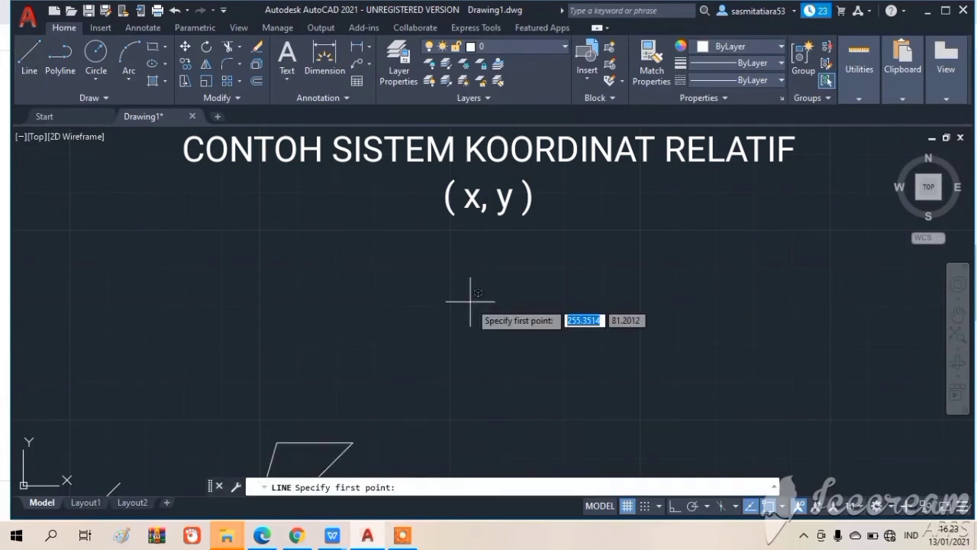
left_click(471, 300)
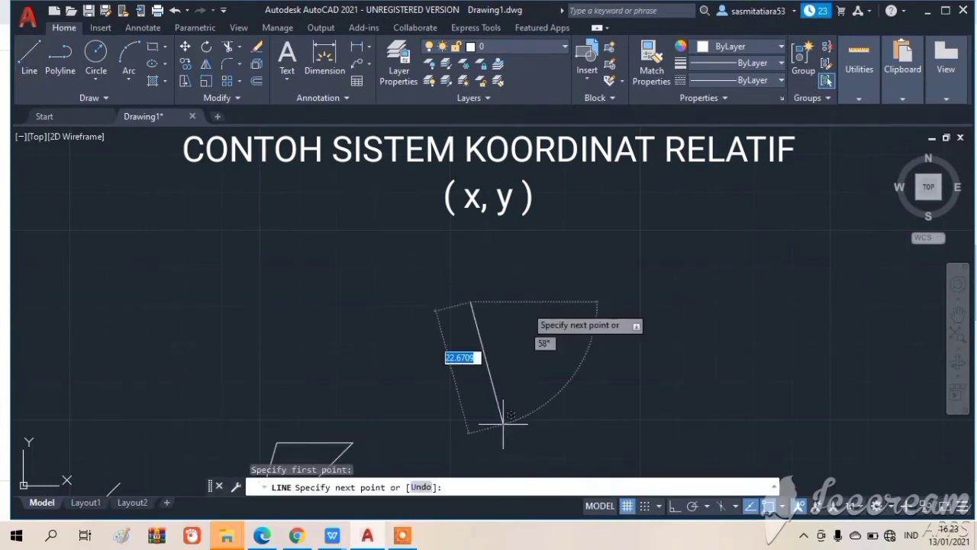
type("@")
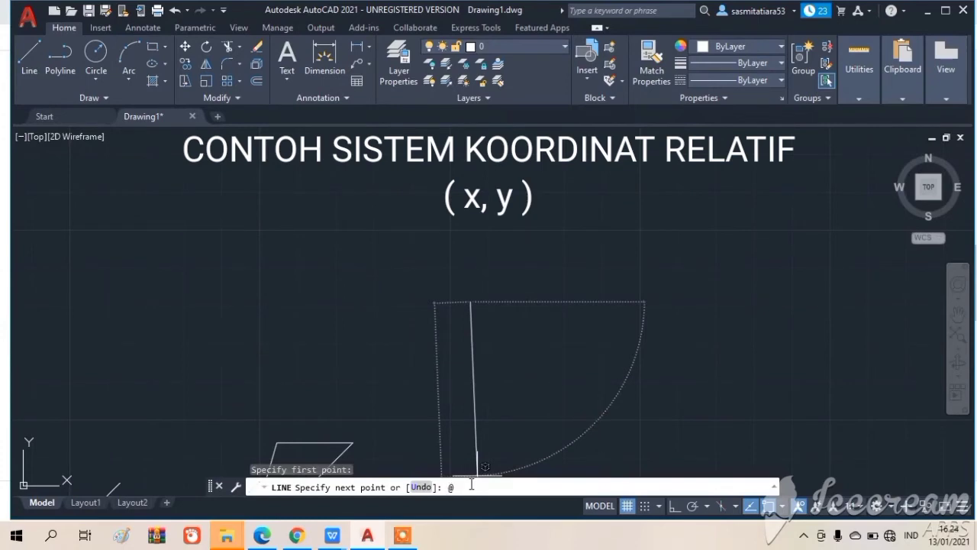
type("30,")
type("6")
key("Return")
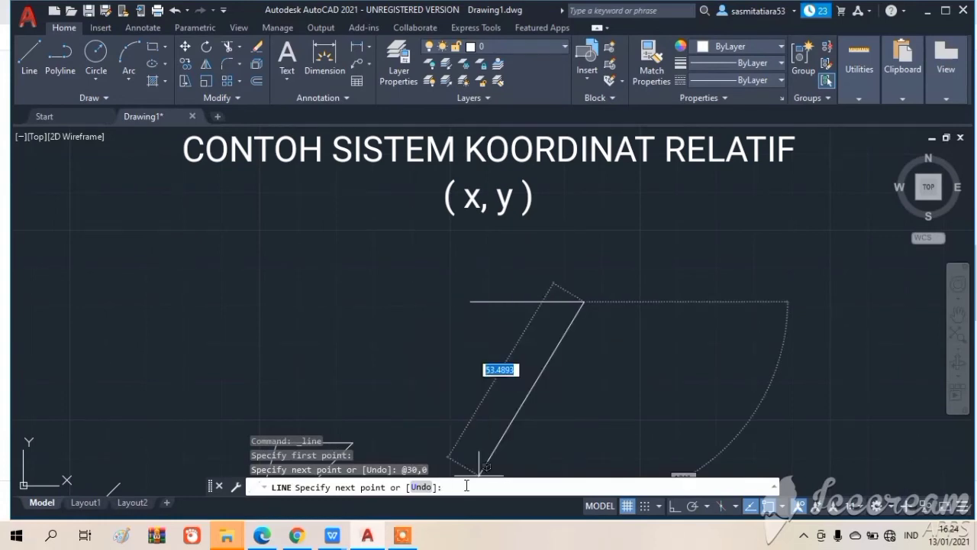
key("Escape")
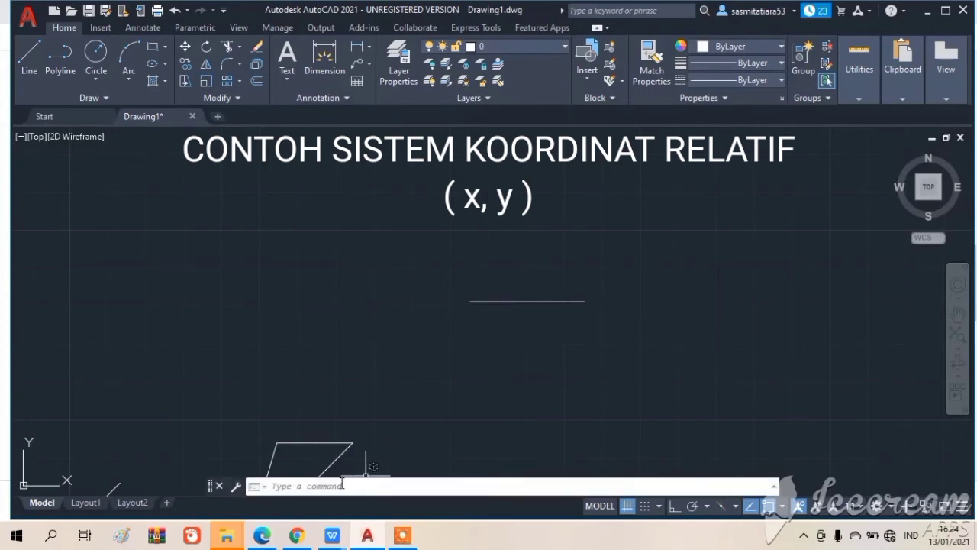
type("li")
key("Return")
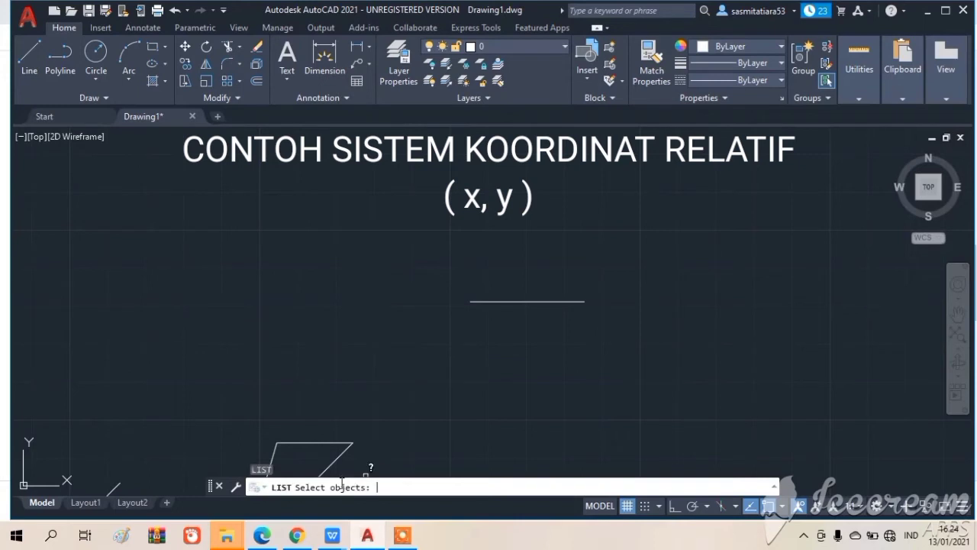
key("Escape")
key("Escape")
key("Escape")
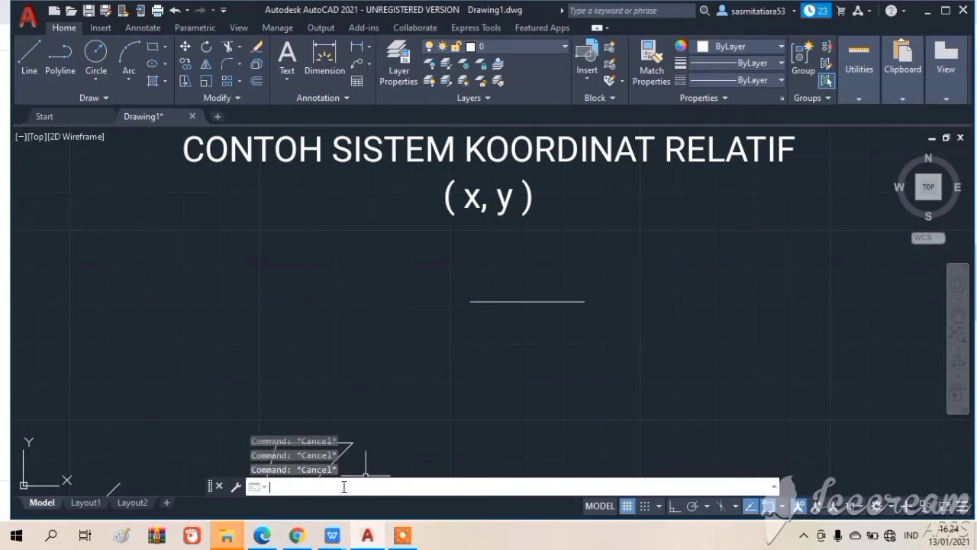
Draw a vertical line upward from the left endpoint of the horizontal line using the relative coordinate @0,30
type("1ib")
key("BackSpace")
type("ne")
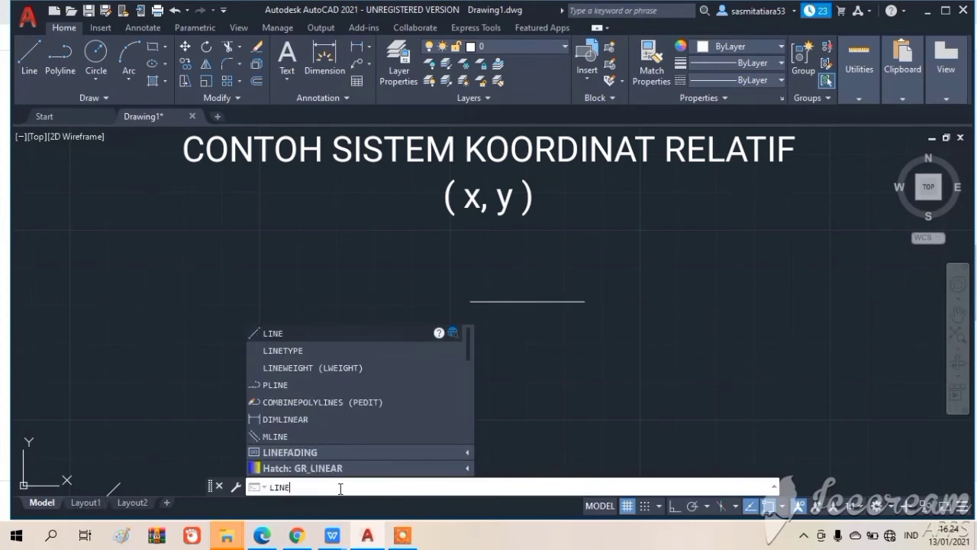
key("Return")
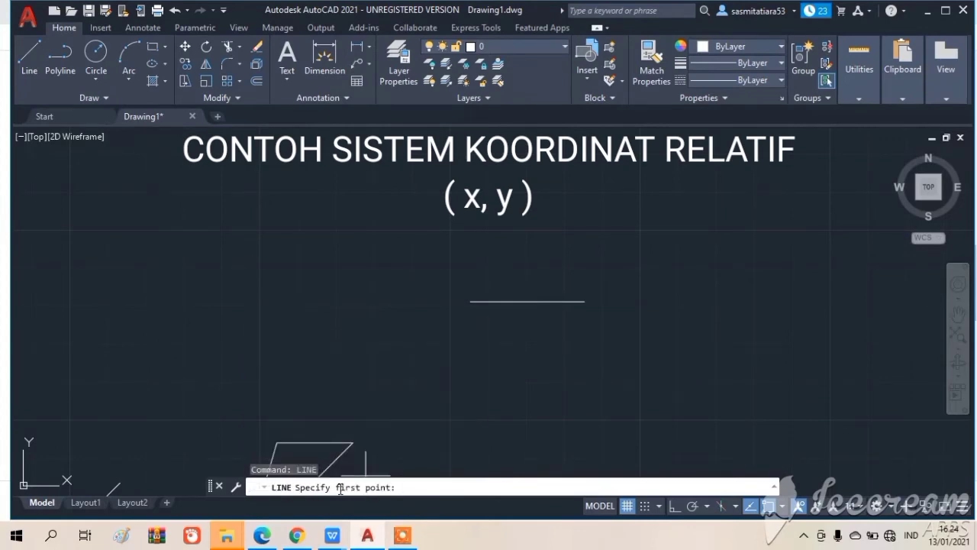
left_click(470, 302)
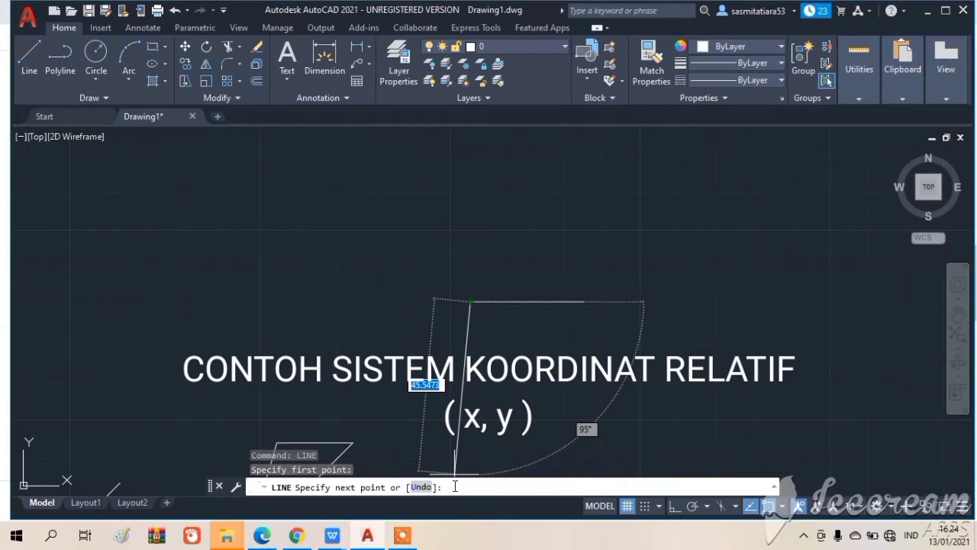
type("@")
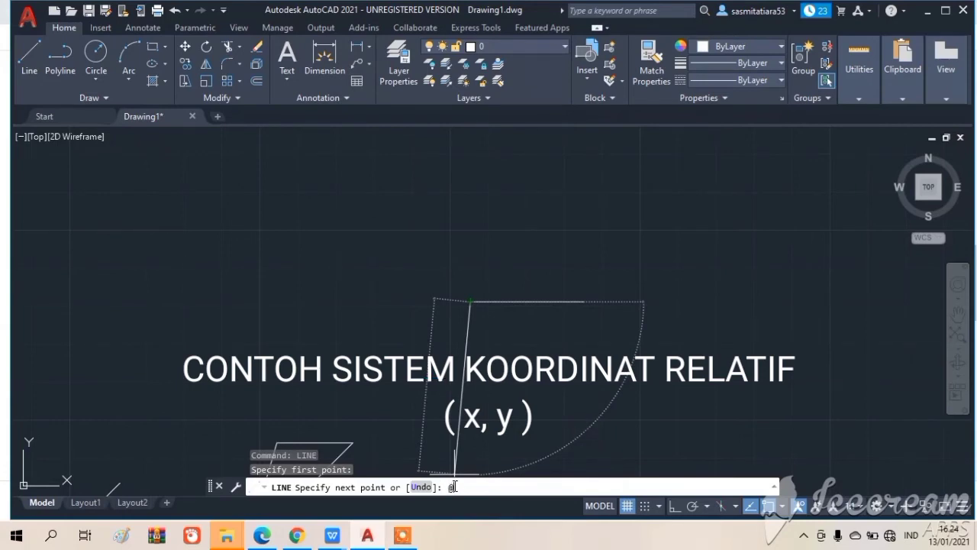
type("8")
type(",30")
key("Return")
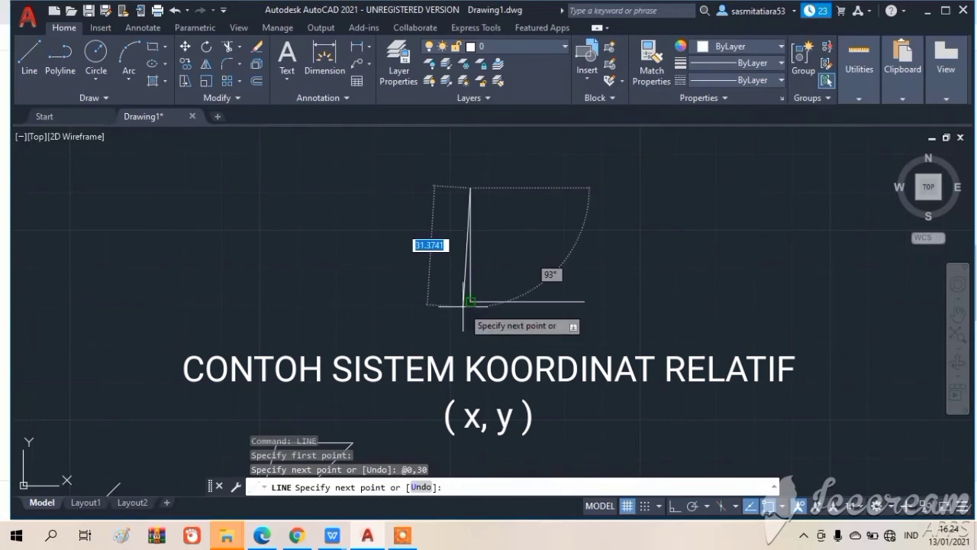
End the Line command and add a linear dimension to the vertical line, placing it to the left of the line
key("Escape")
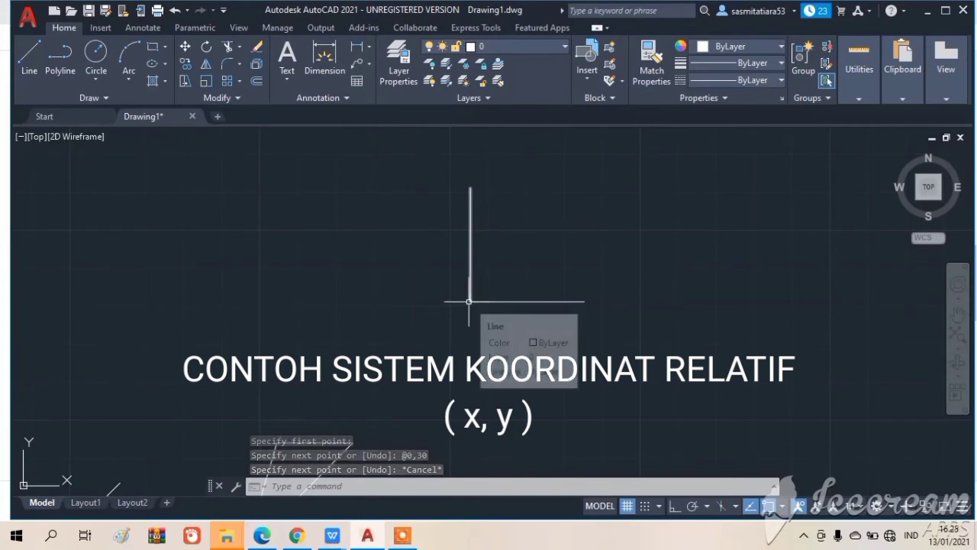
left_click(363, 50)
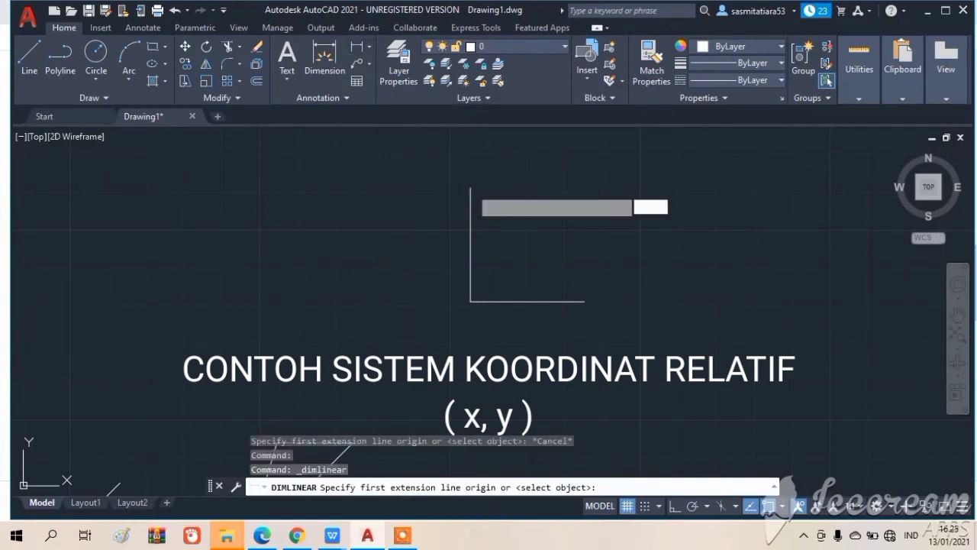
left_click(470, 188)
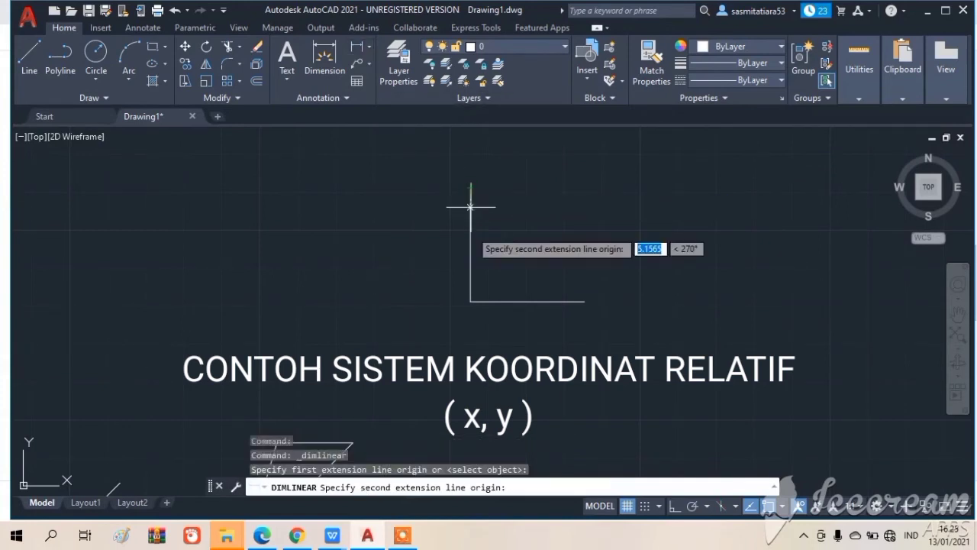
left_click(470, 301)
left_click(372, 239)
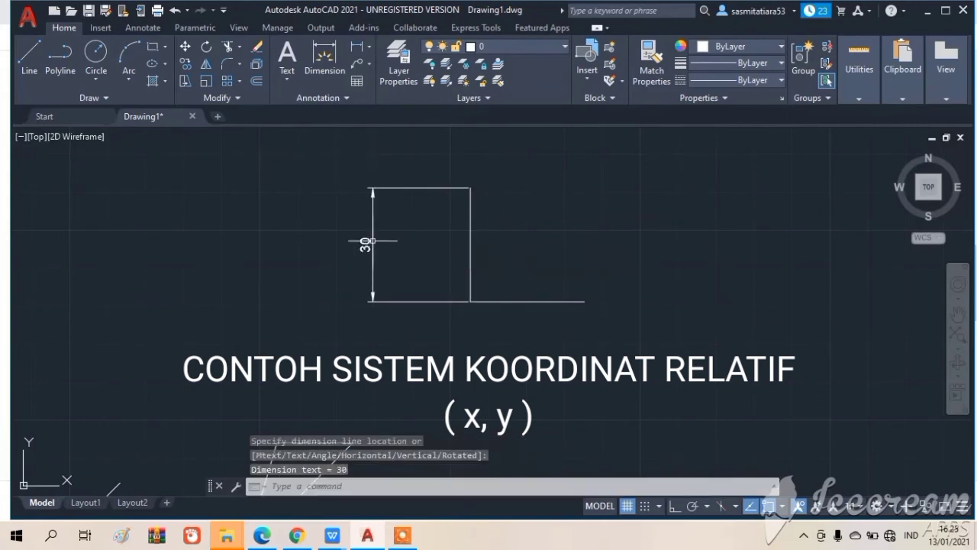
key("Escape")
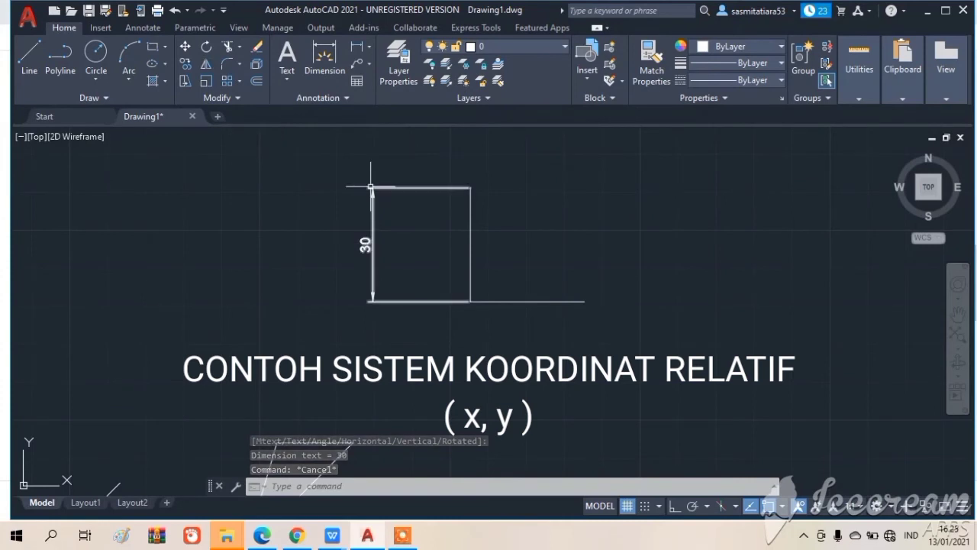
key("Escape")
left_click(371, 489)
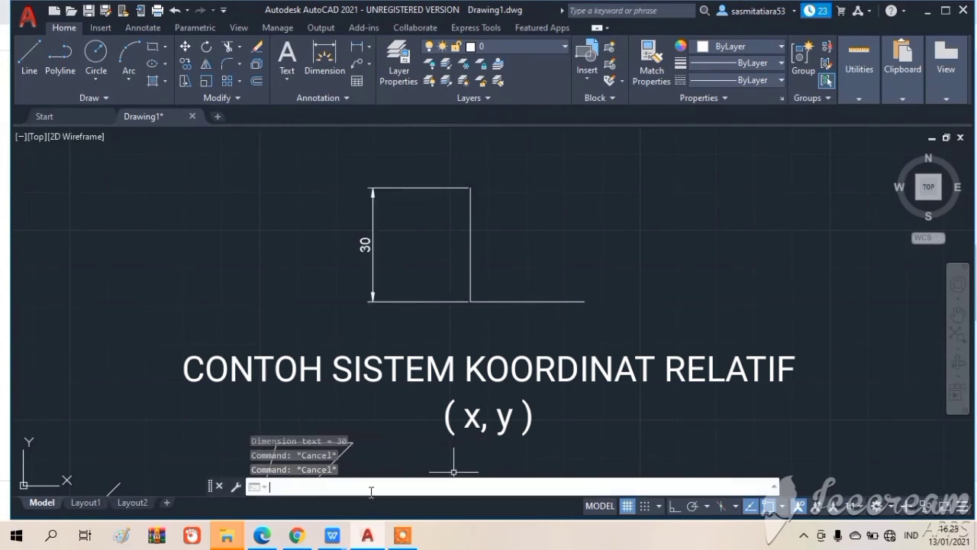
type("line")
key("Return")
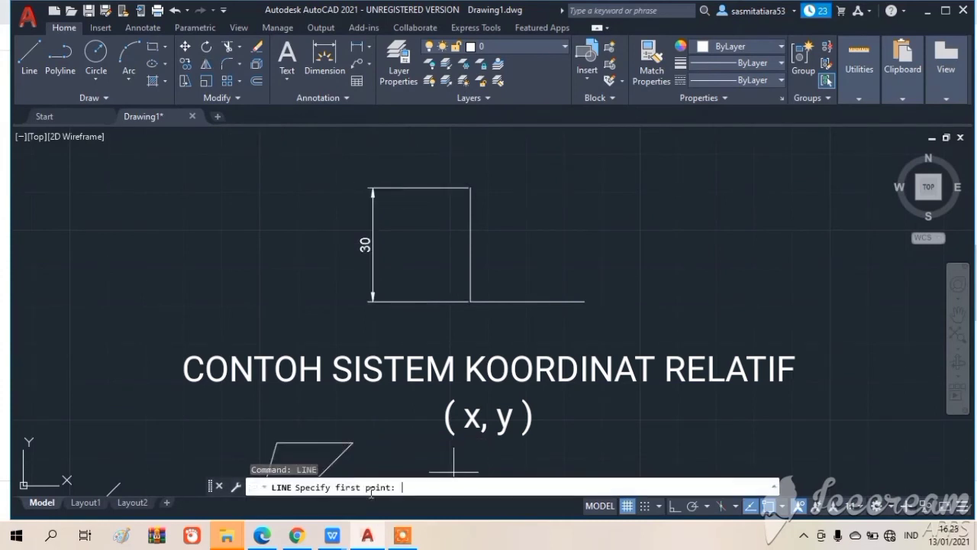
left_click(468, 187)
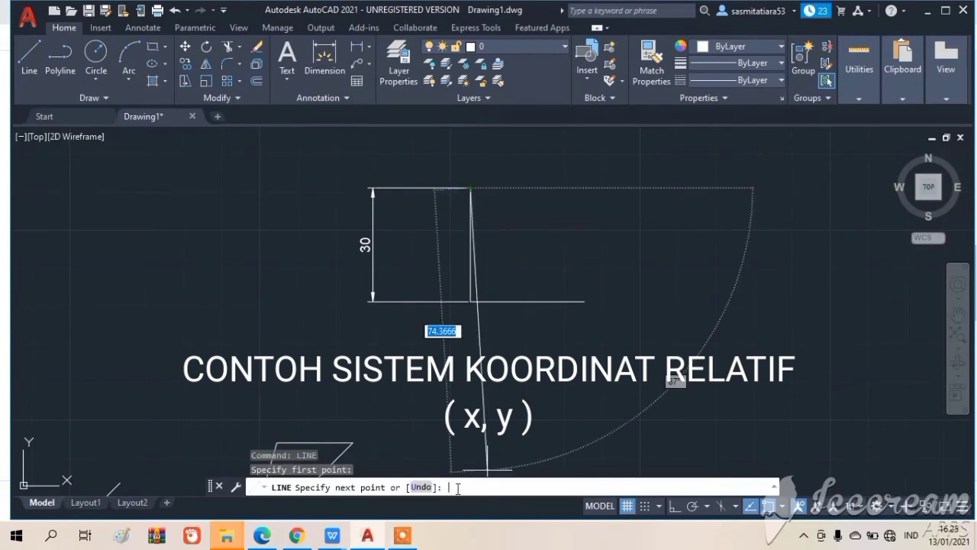
type("@")
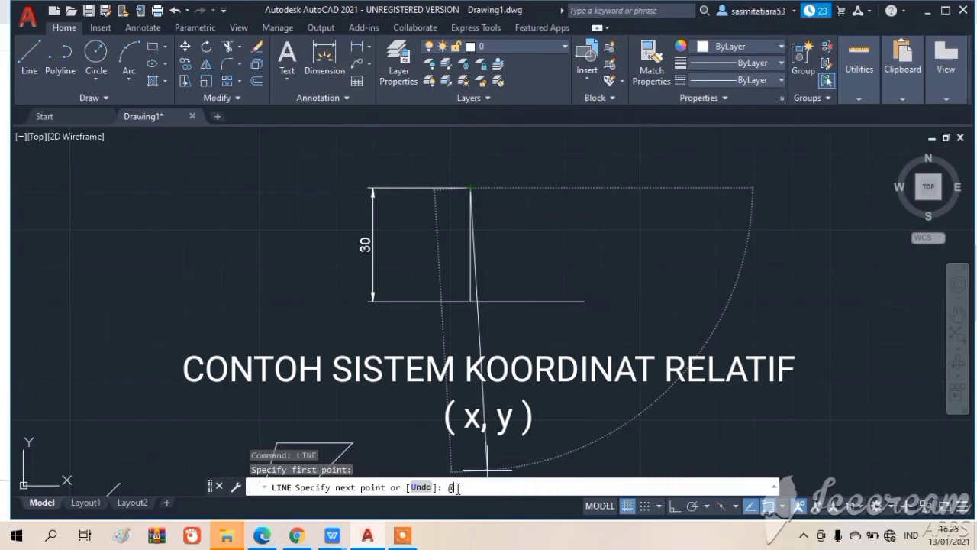
type("30,30")
key("Return")
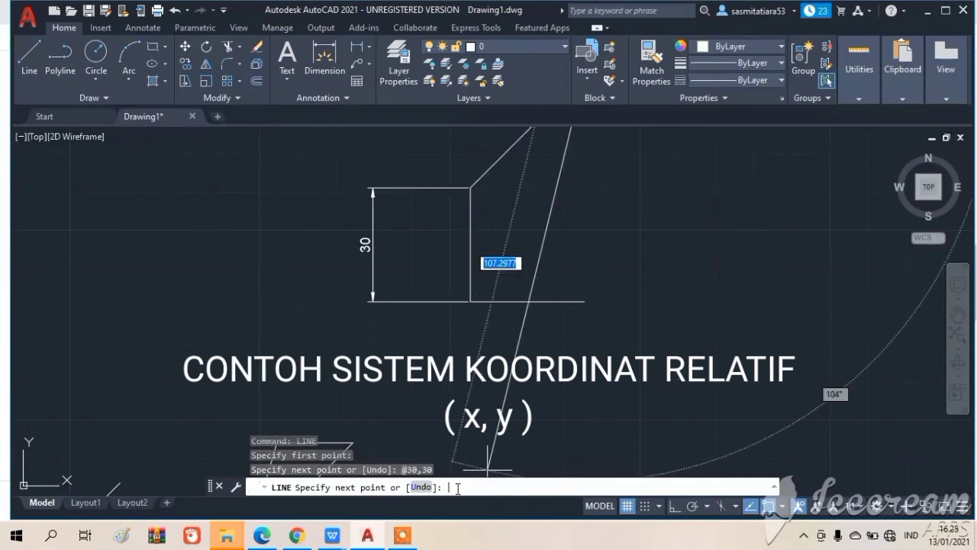
key("Escape")
Add a horizontal linear dimension between the diagonal line's endpoints, placing it level with the line's lower end
scroll(564, 266, "down", 2)
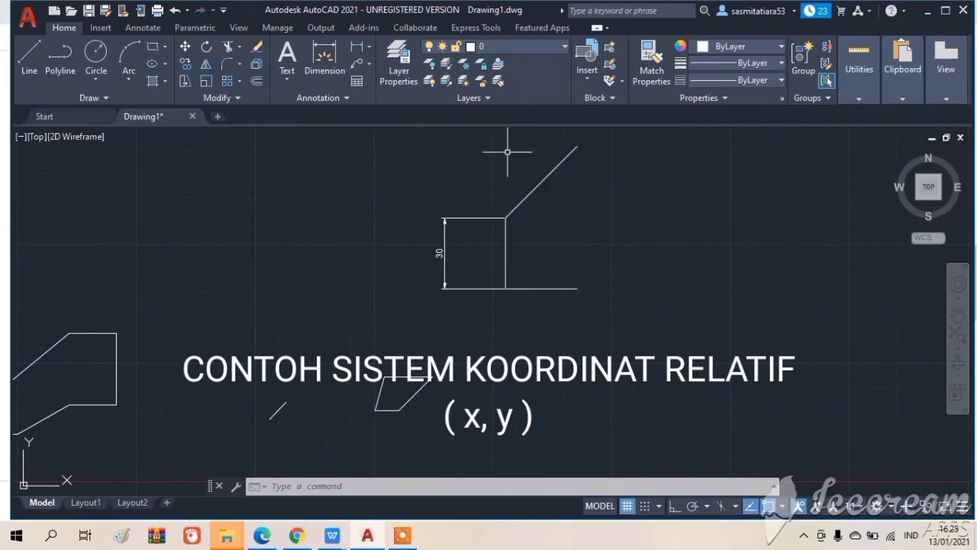
left_click(356, 51)
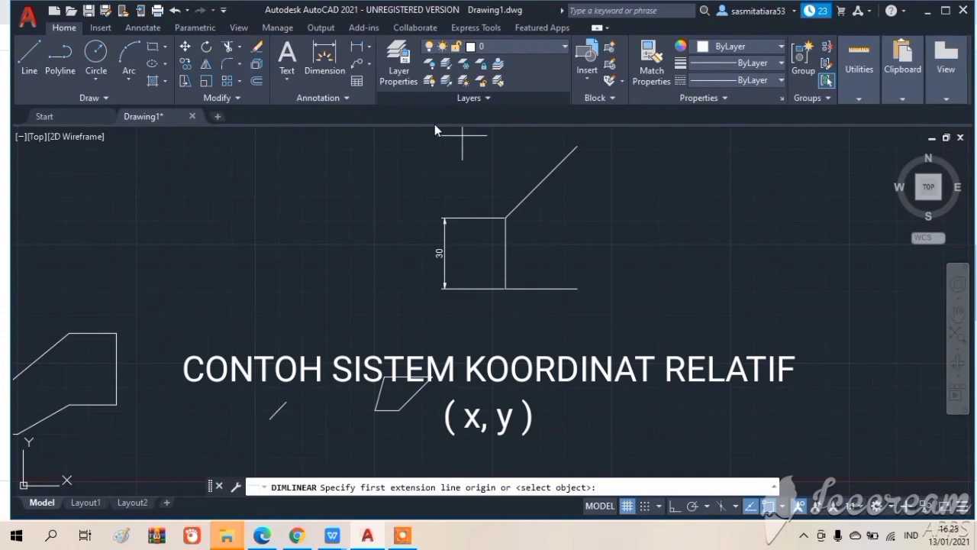
left_click(506, 218)
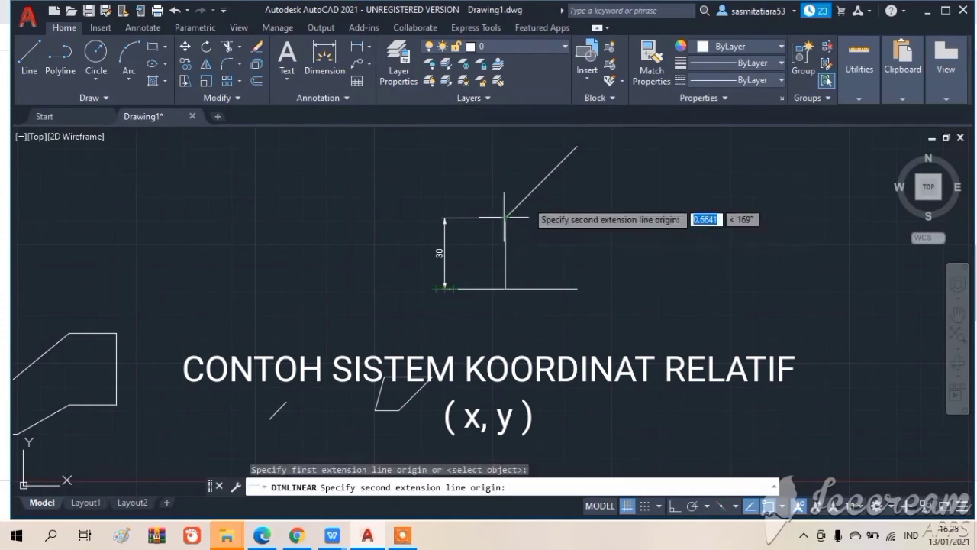
left_click(578, 145)
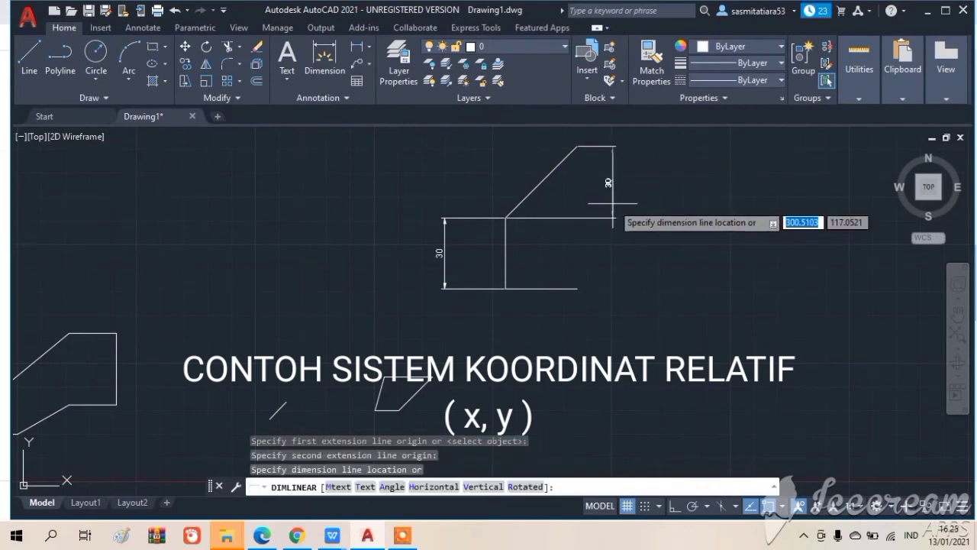
left_click(548, 219)
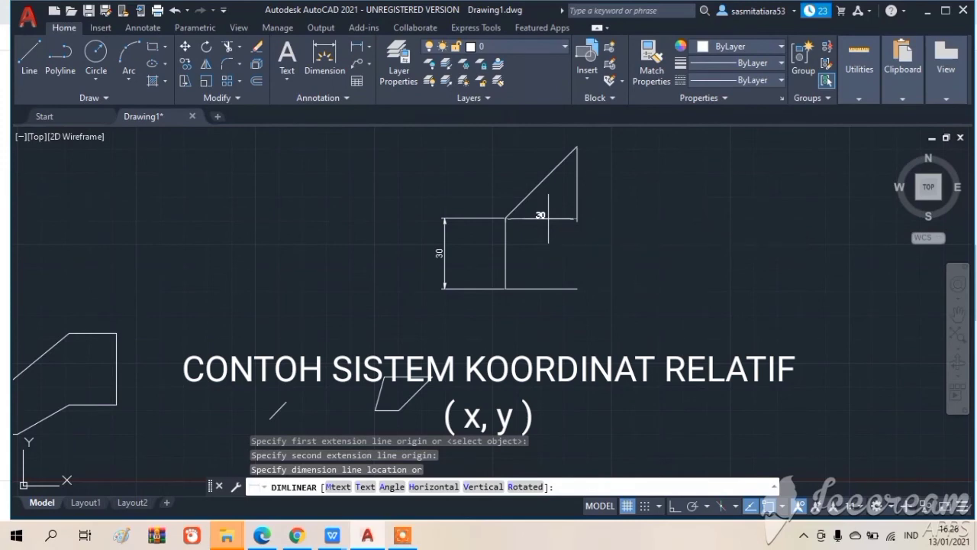
Add a vertical linear dimension between the diagonal line's endpoints, placing it to the right of the line
left_click(354, 48)
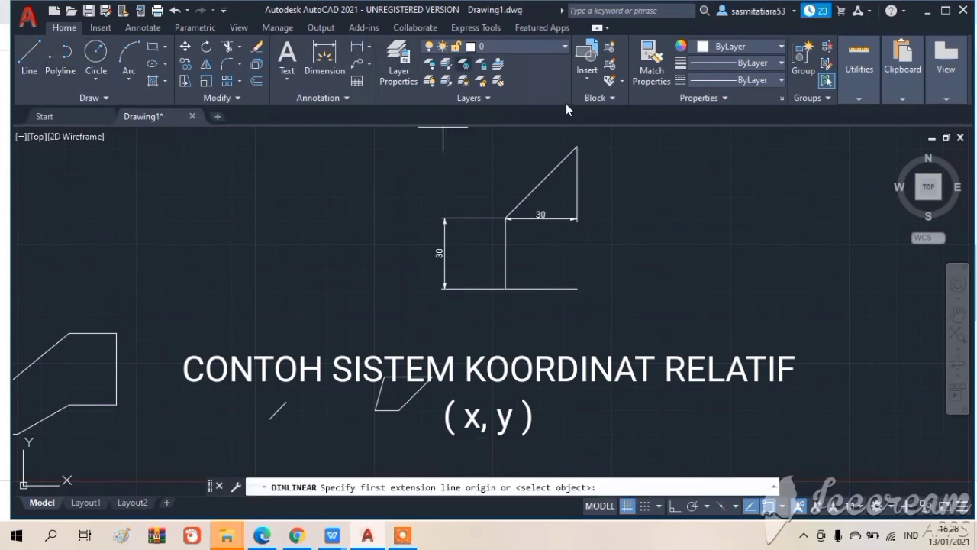
left_click(577, 145)
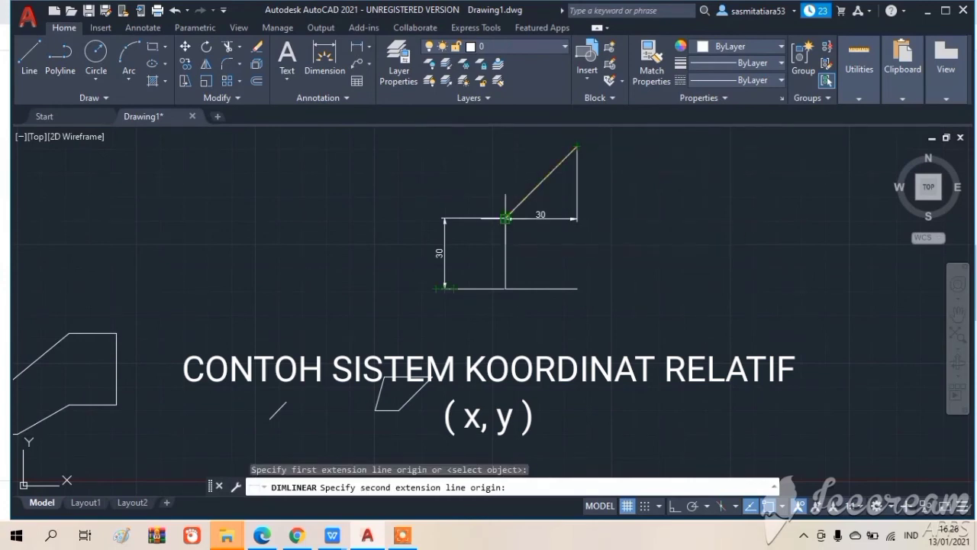
left_click(506, 218)
left_click(629, 200)
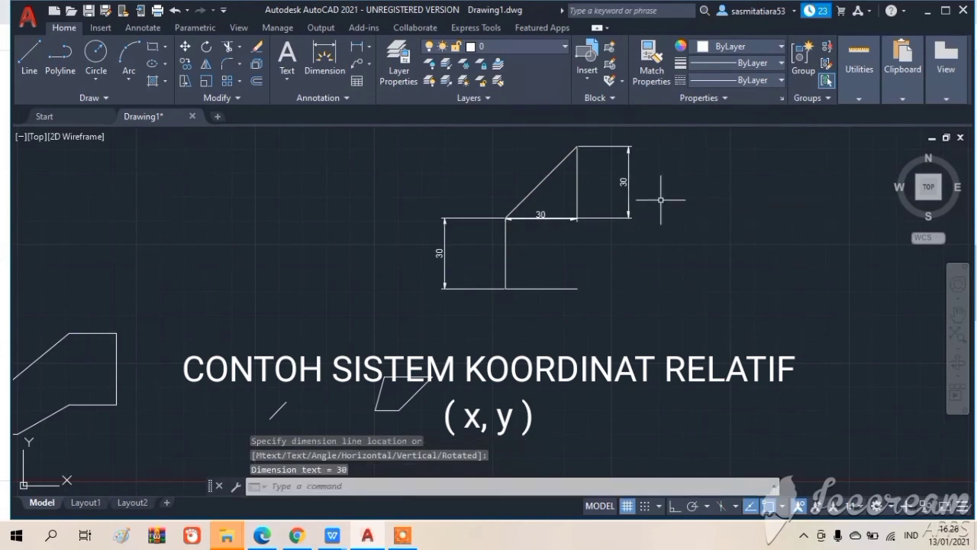
left_click(374, 472)
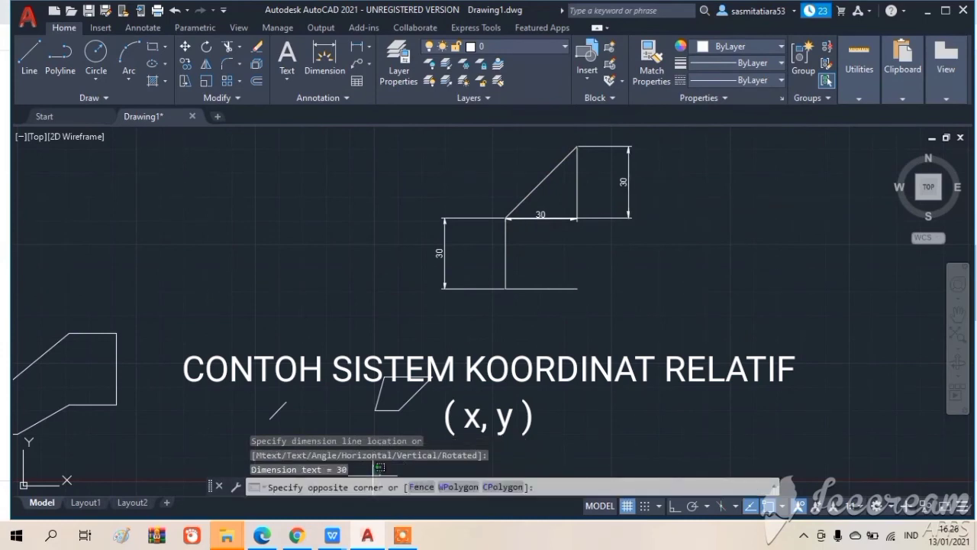
key("Escape")
key("Escape")
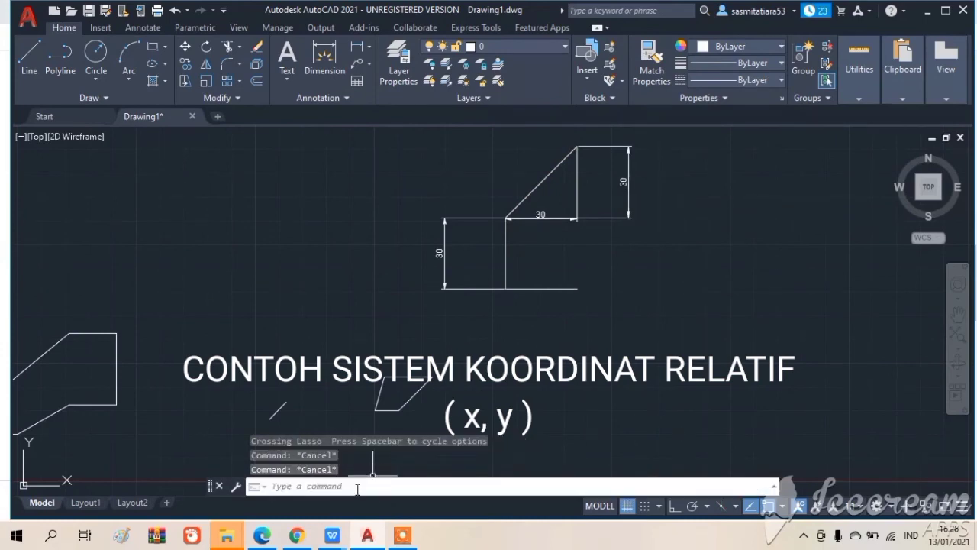
type("@30,30")
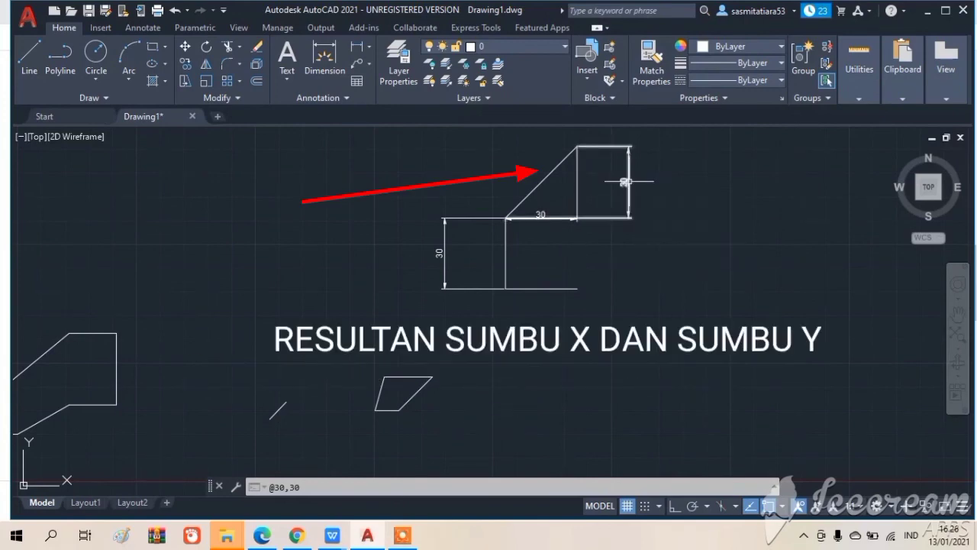
left_click(413, 538)
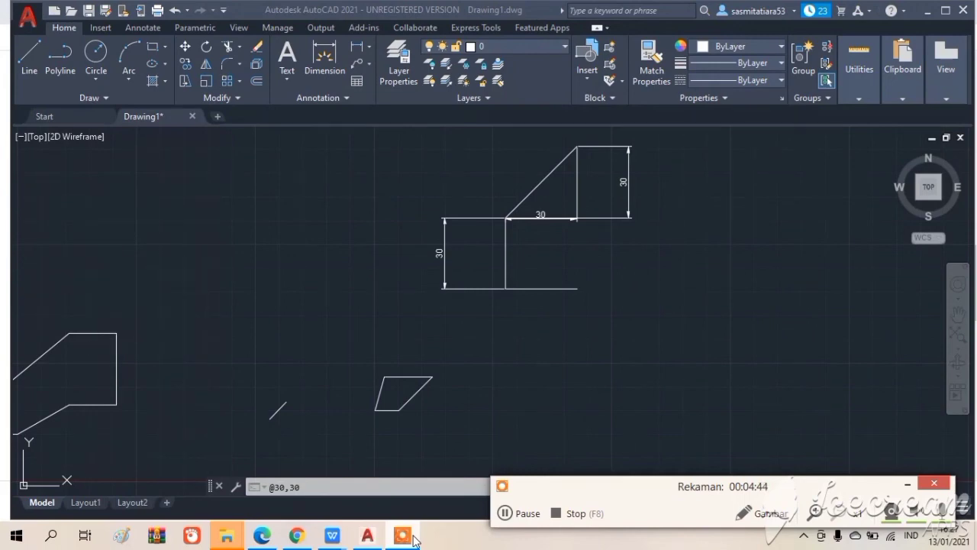
left_click(558, 516)
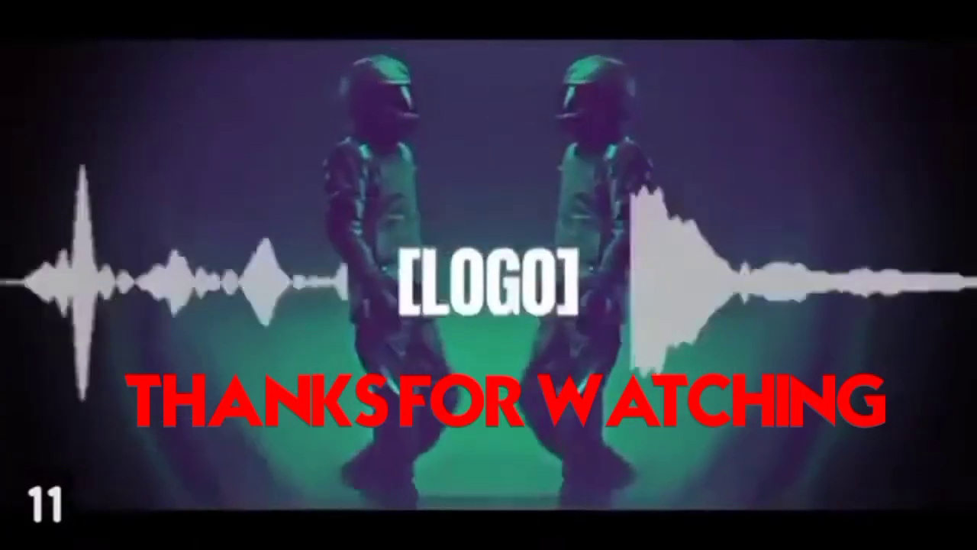